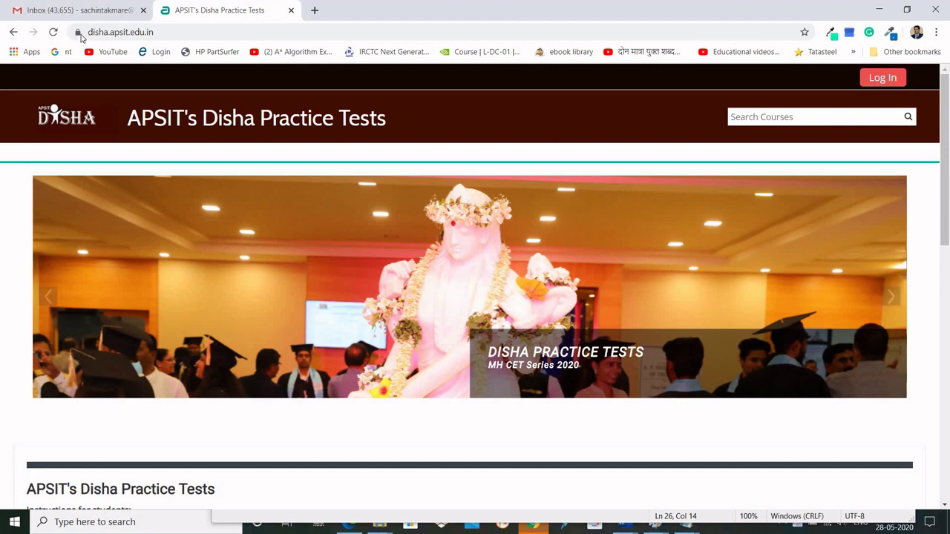
Step: Go from the home page through Log In to the Create new account sign-up form
left_click_drag(88, 32, 165, 31)
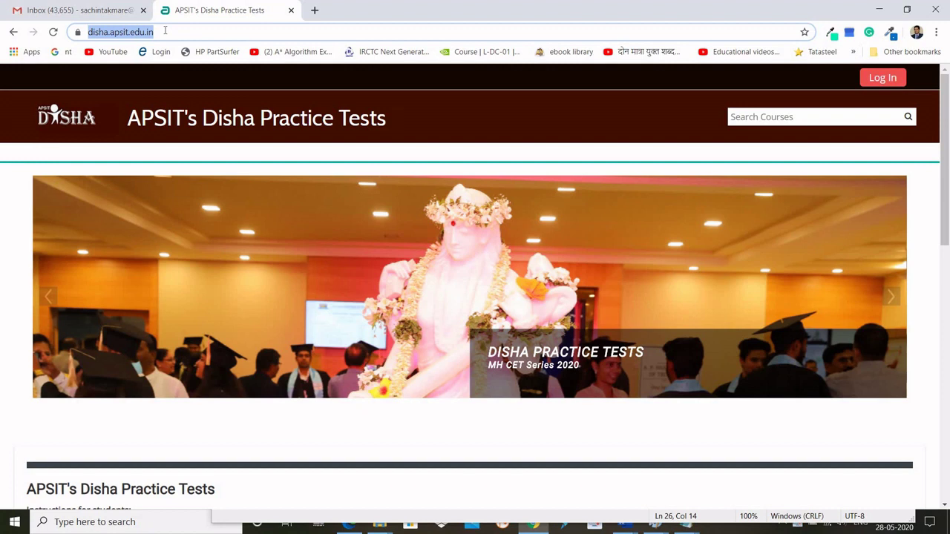
key("End")
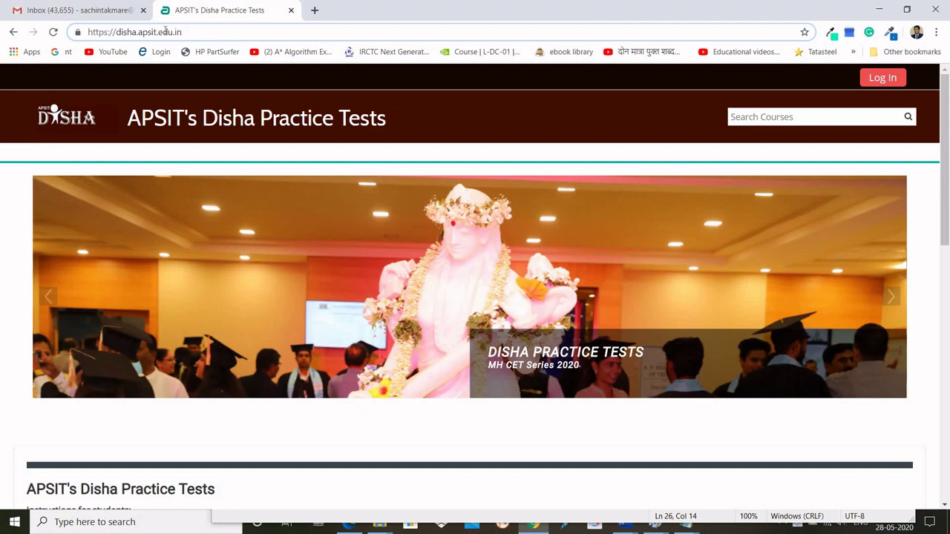
left_click(759, 129)
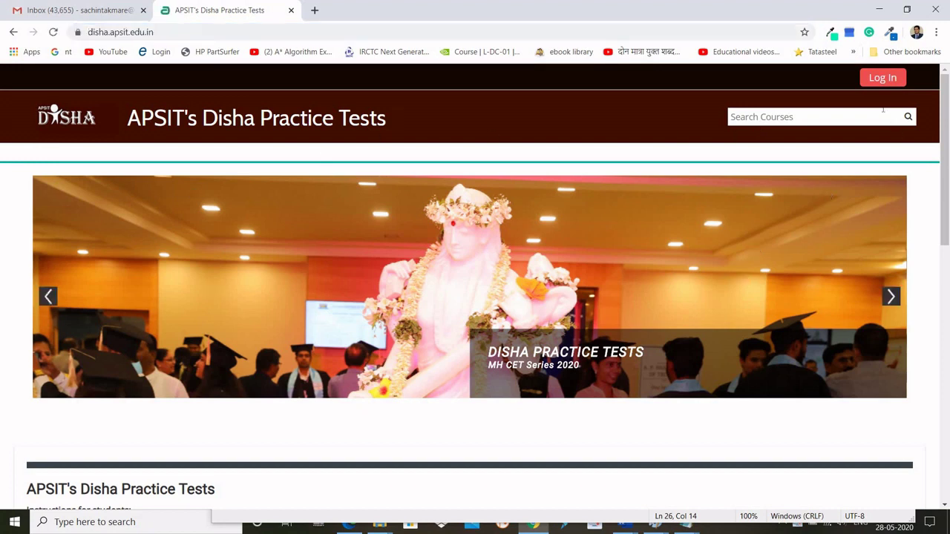
left_click(876, 78)
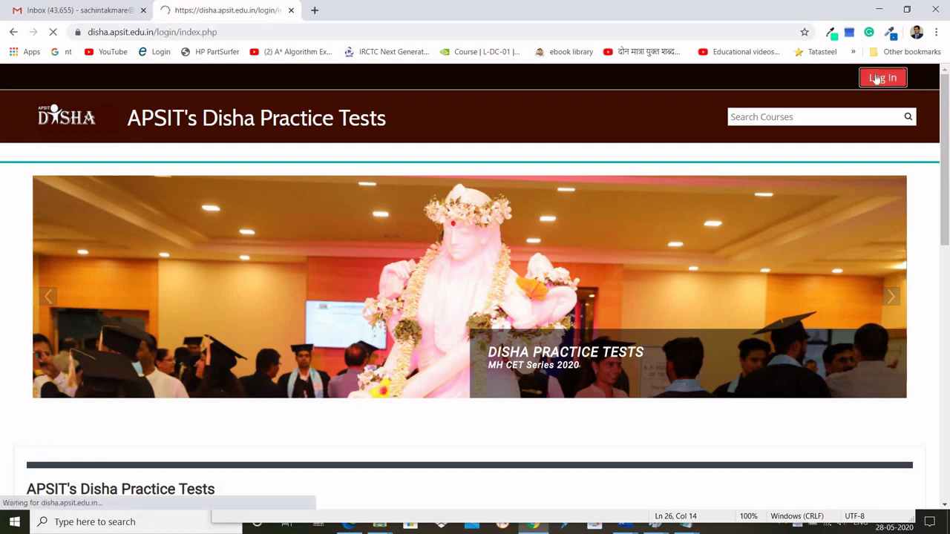
scroll(470, 356, "down", 2)
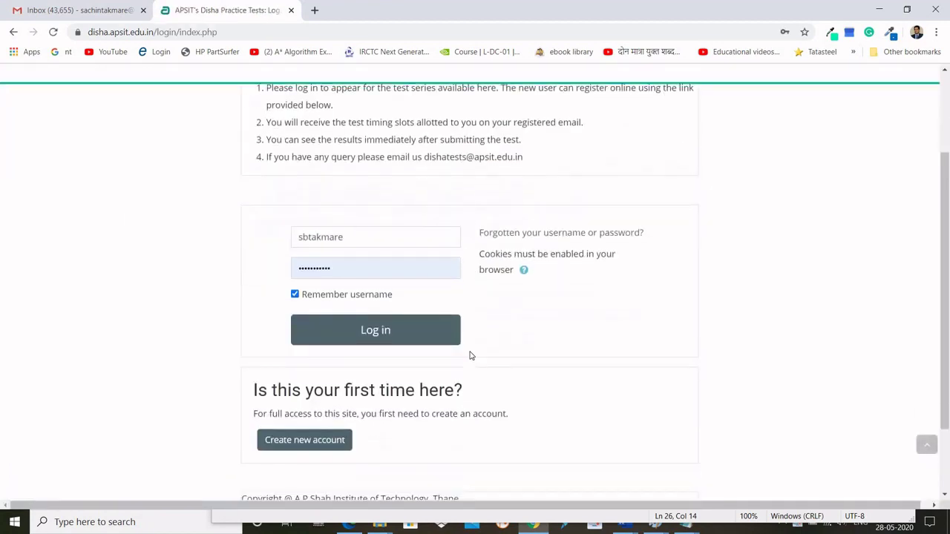
left_click(288, 443)
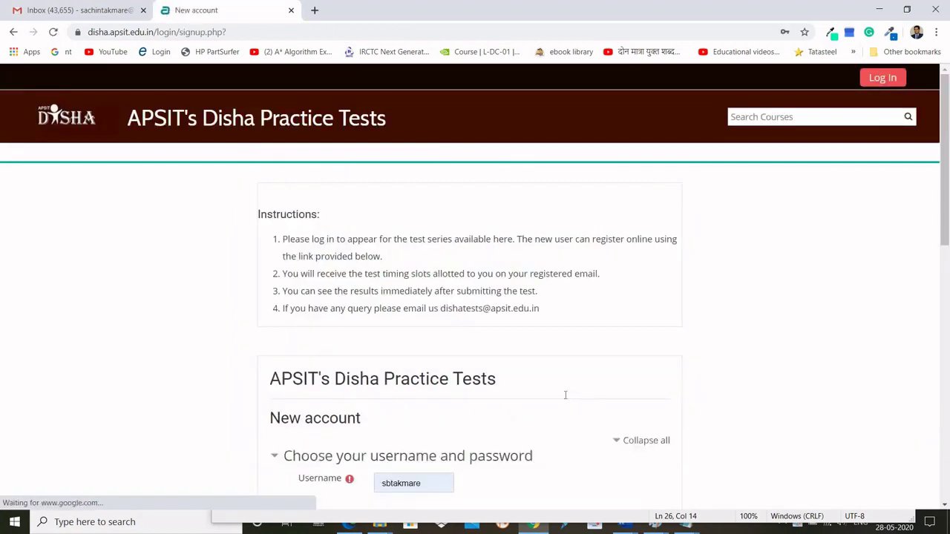
Step: Enter the username and a new account password
scroll(564, 394, "down", 3)
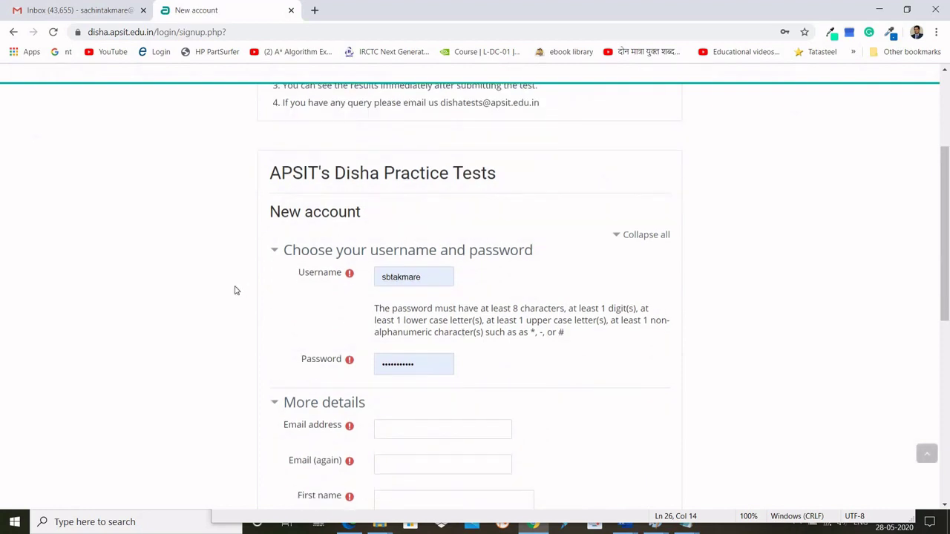
left_click(428, 364)
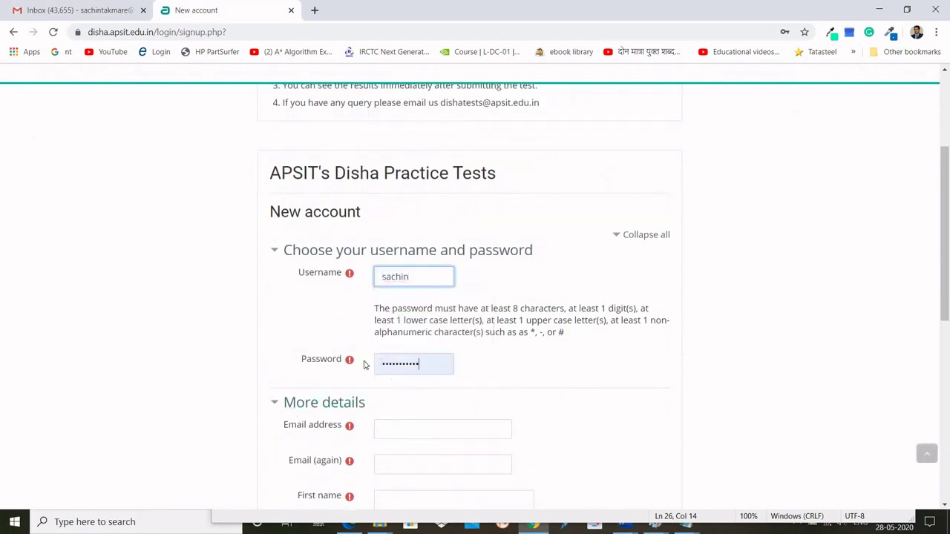
left_click(420, 280)
left_click(342, 278)
left_click(289, 362)
type("S")
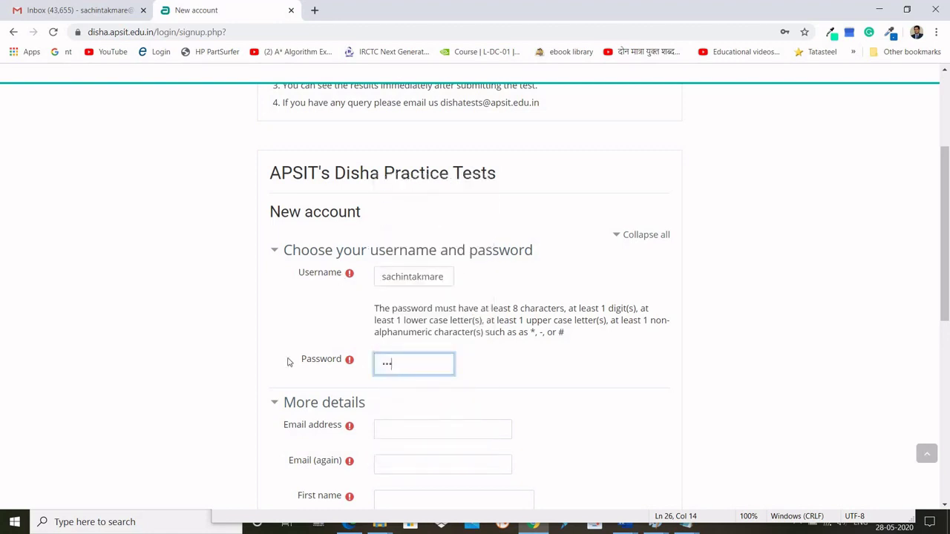
scroll(289, 361, "down", 1)
Step: Fill in the email address twice, then the first name and surname
left_click(403, 366)
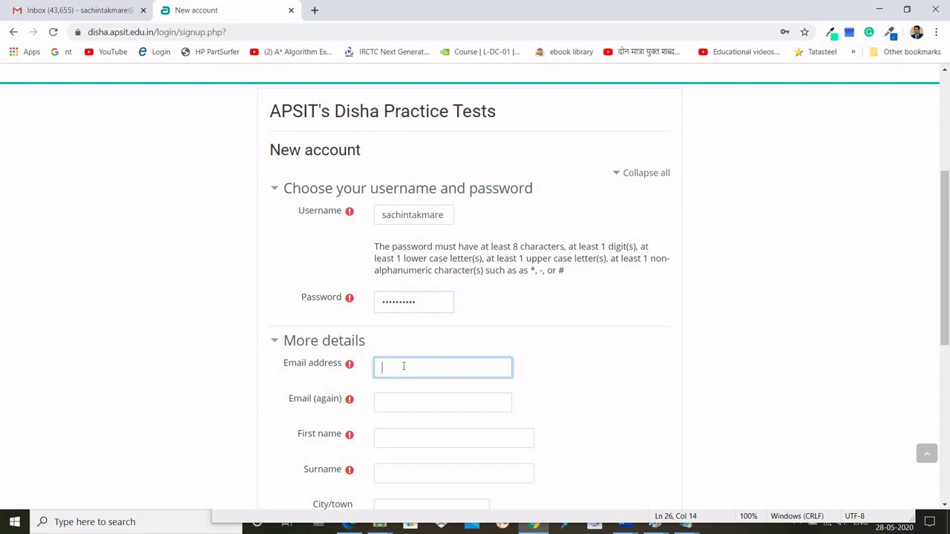
key("Tab")
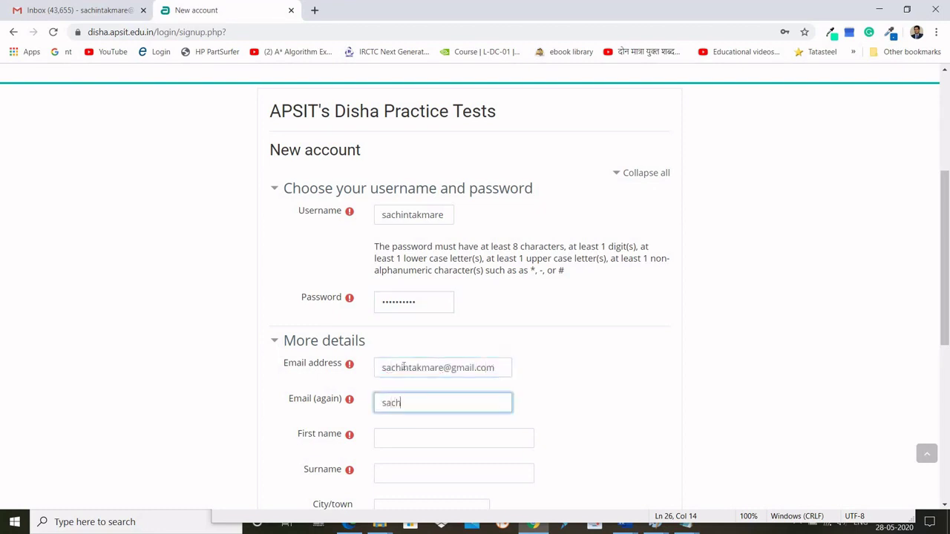
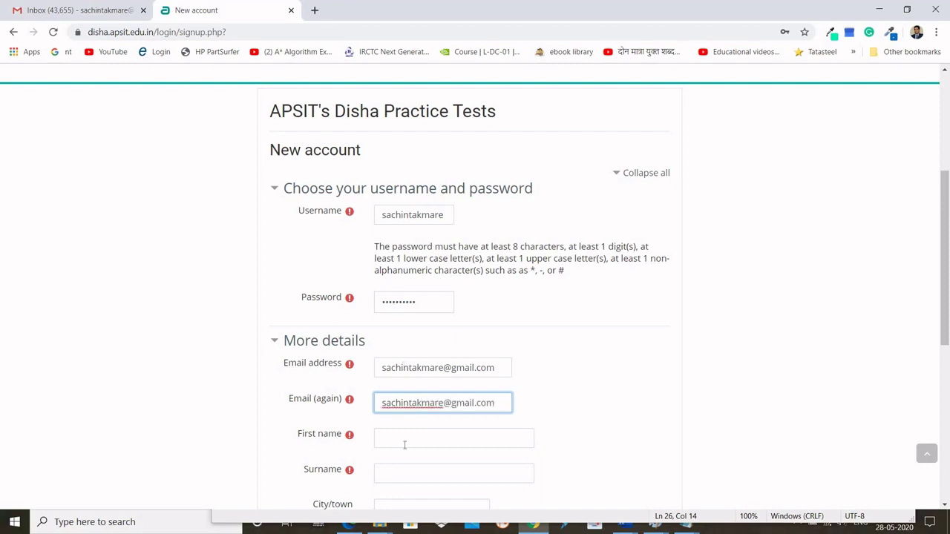
left_click(404, 444)
key("Tab")
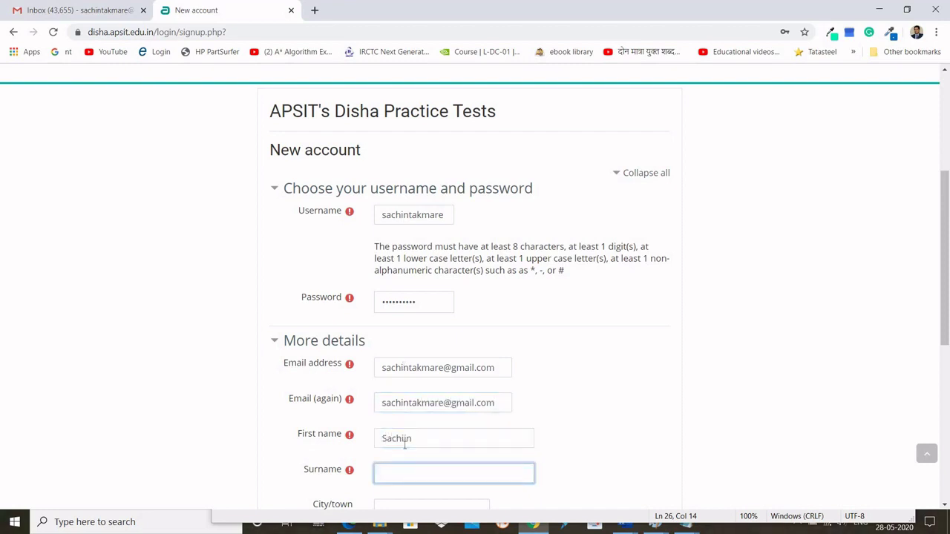
Step: Set the city, choose India as the country, and enter the mobile number
scroll(416, 416, "down", 2)
left_click(416, 387)
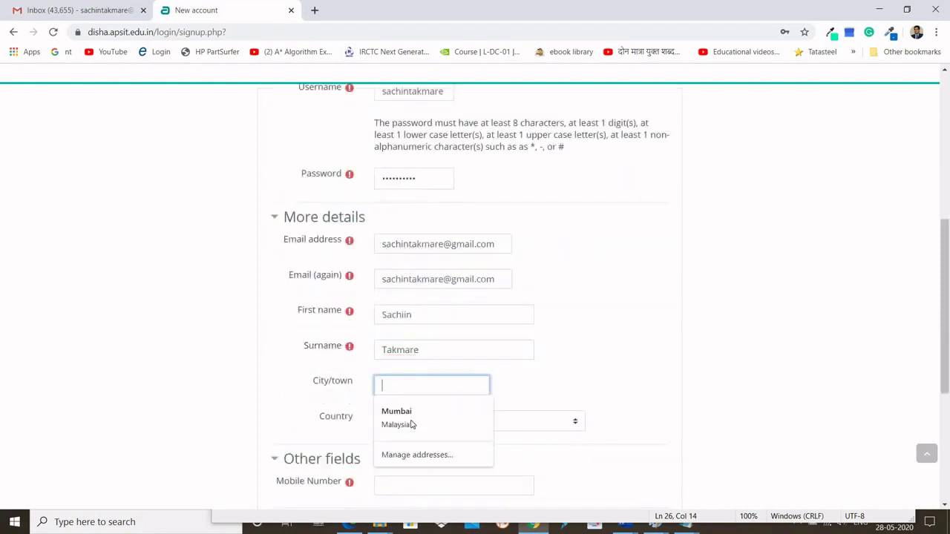
left_click(411, 422)
left_click(420, 423)
scroll(417, 338, "down", 3)
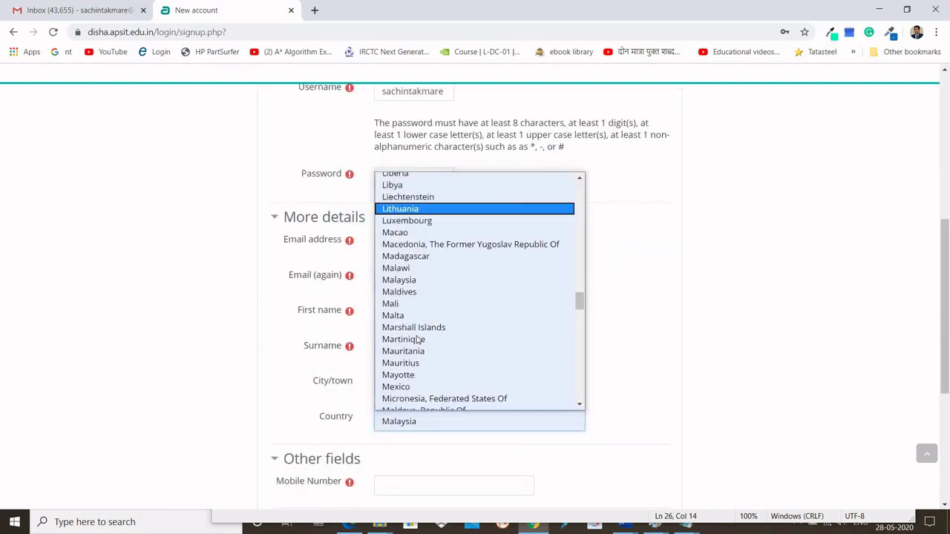
scroll(401, 445, "down", 2)
left_click(394, 364)
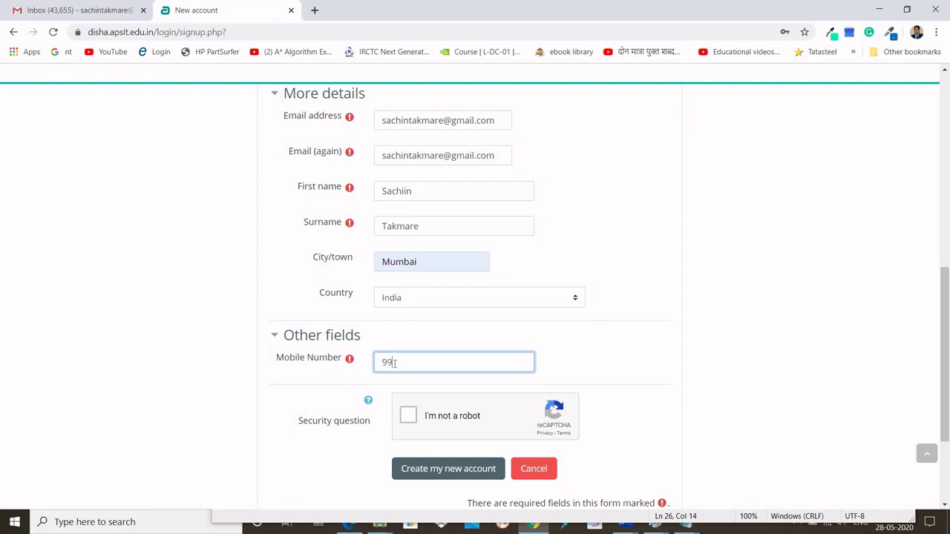
Step: Pass the I'm not a robot check and submit Create my new account, declining the browser's password save
left_click(408, 416)
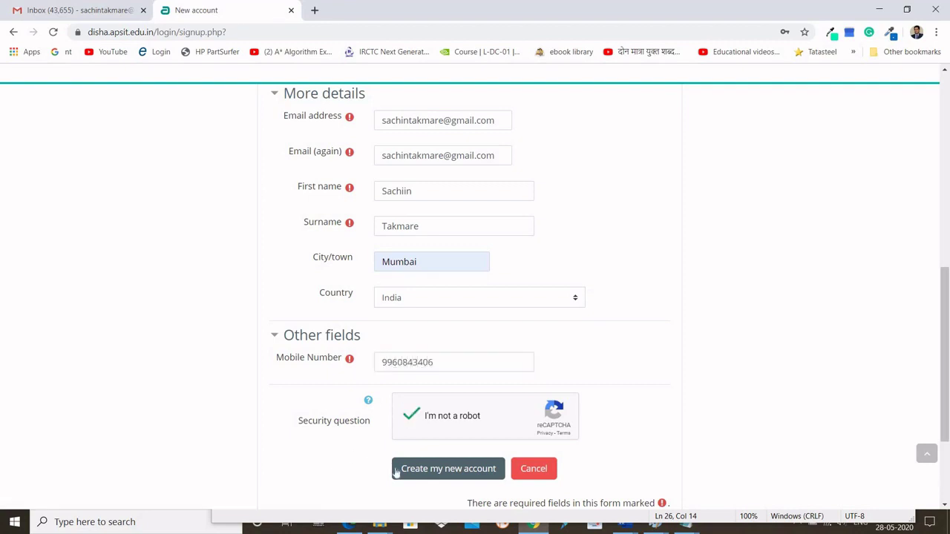
left_click(439, 470)
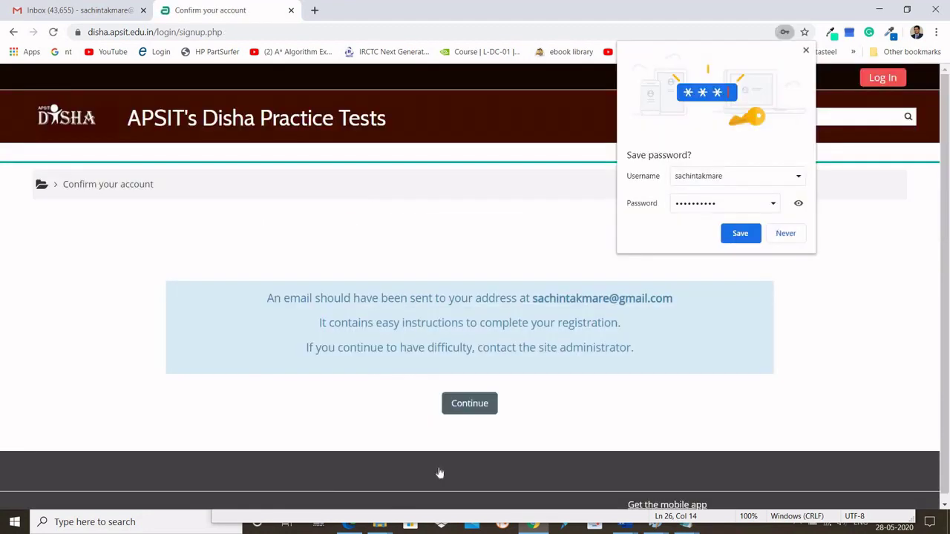
left_click(788, 233)
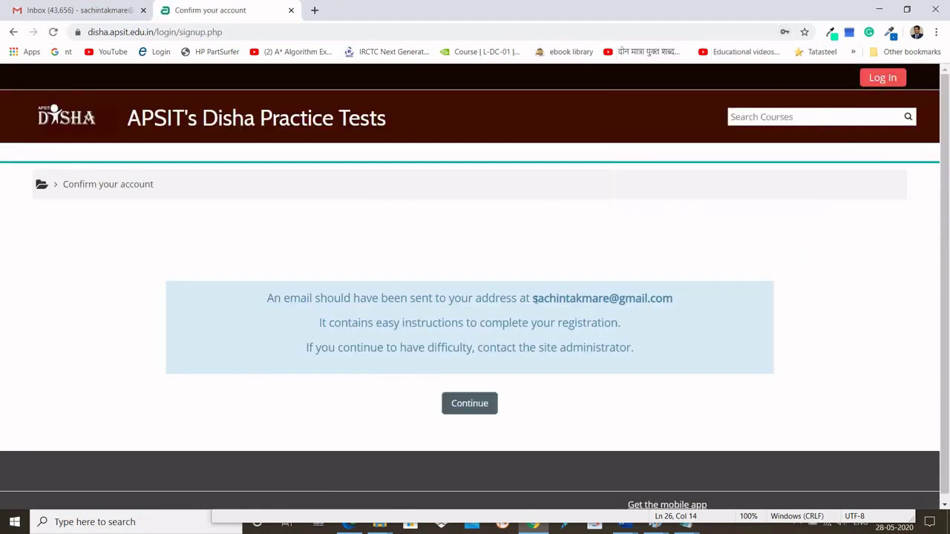
left_click_drag(533, 298, 685, 297)
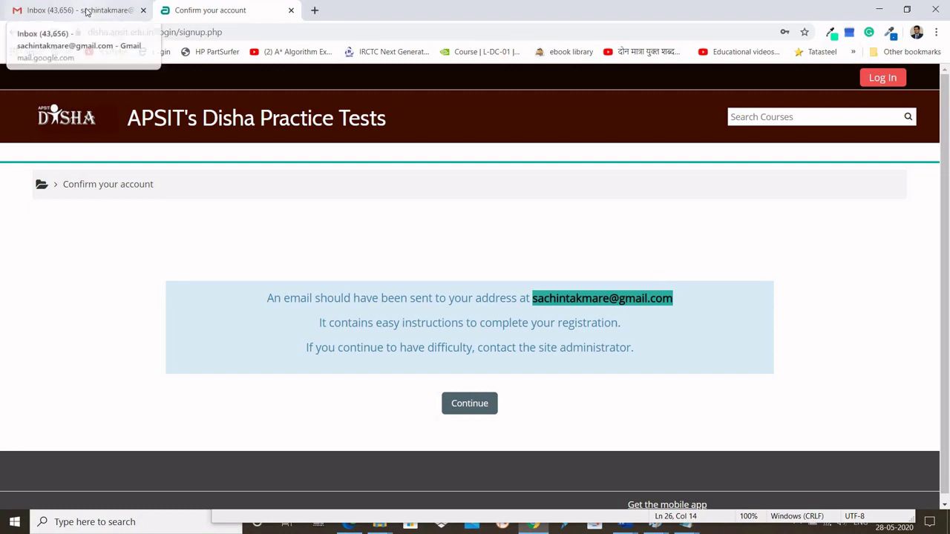
Step: Open the Disha Admin confirmation email in Gmail and follow its confirm.php link
left_click(88, 12)
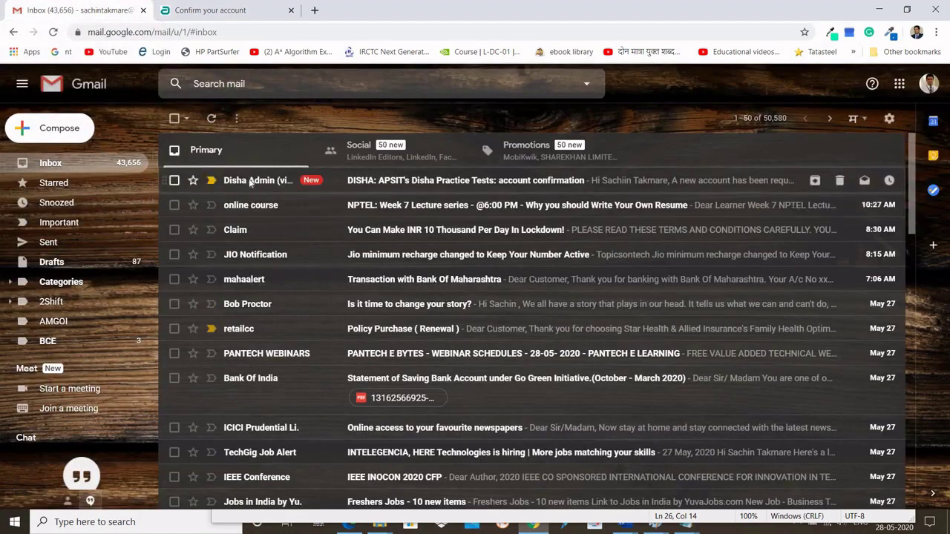
left_click(251, 183)
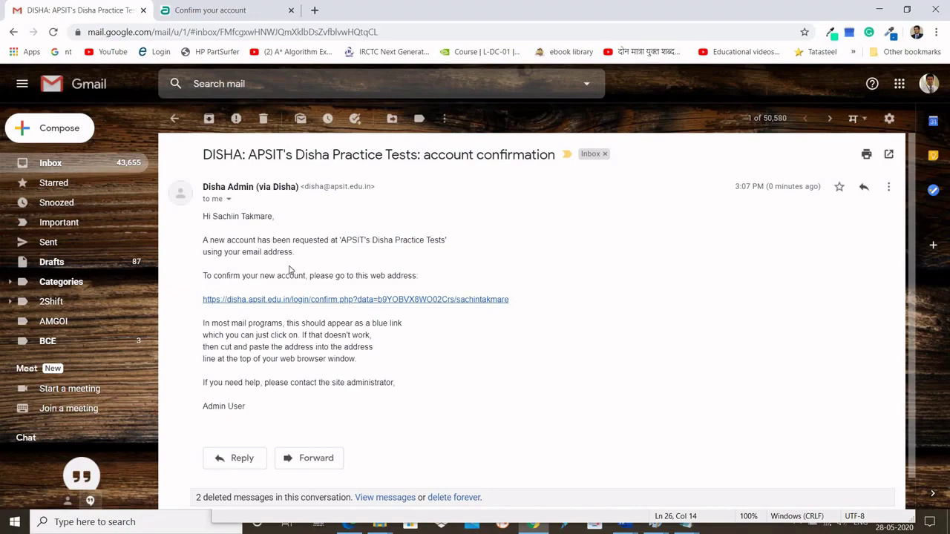
left_click(274, 302)
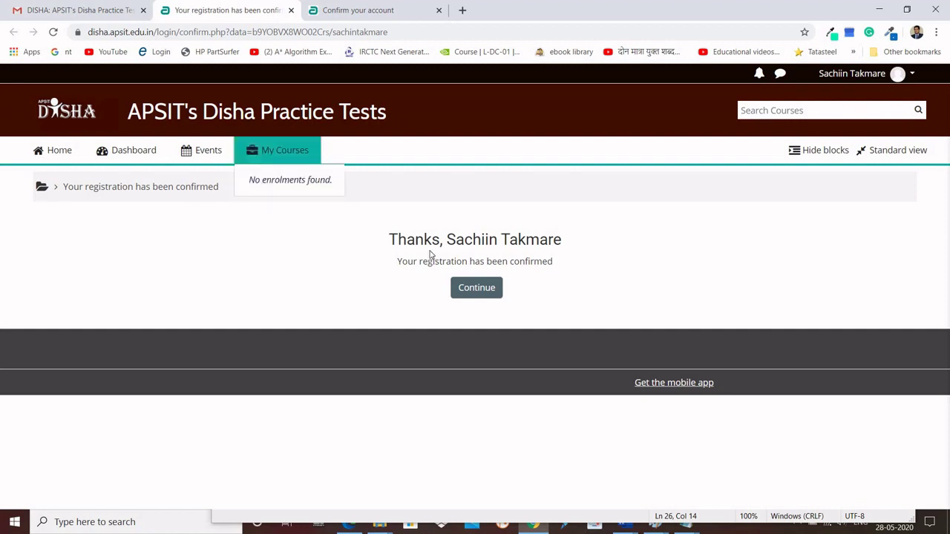
Step: Continue past the confirmation page, dismiss the 'Your Dashboard' tour, and check My Courses
left_click(472, 289)
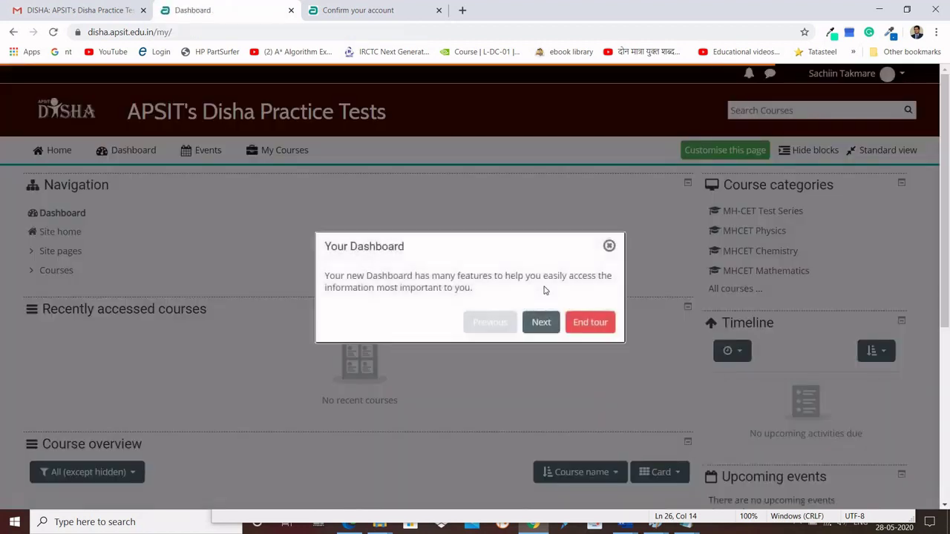
left_click(611, 248)
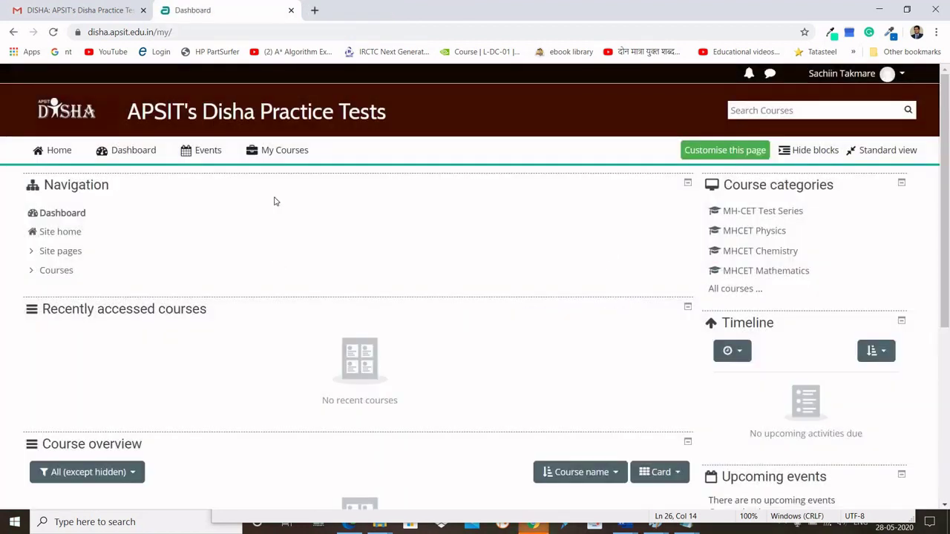
mouse_move(272, 152)
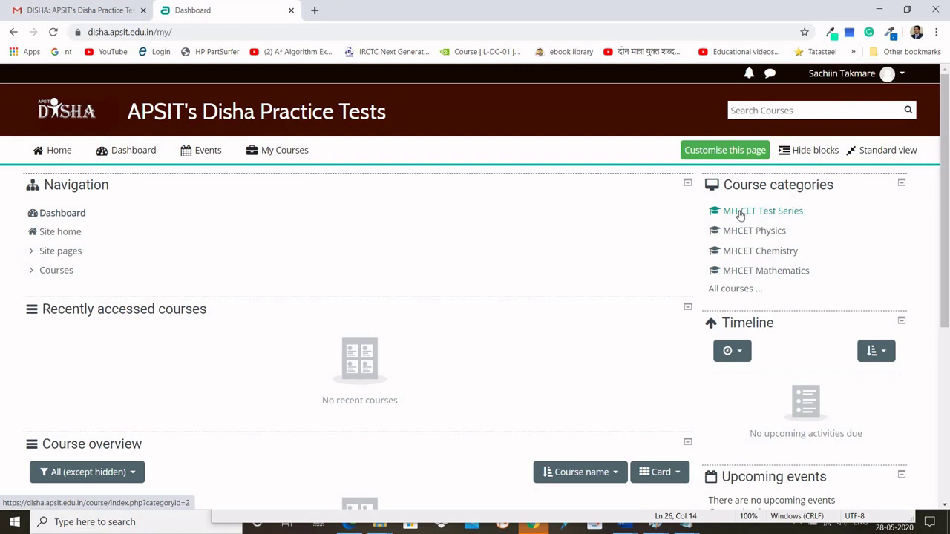
Step: Open the MH-CET Test Series category and select MH-CET PCM Mock Test-1
left_click(740, 212)
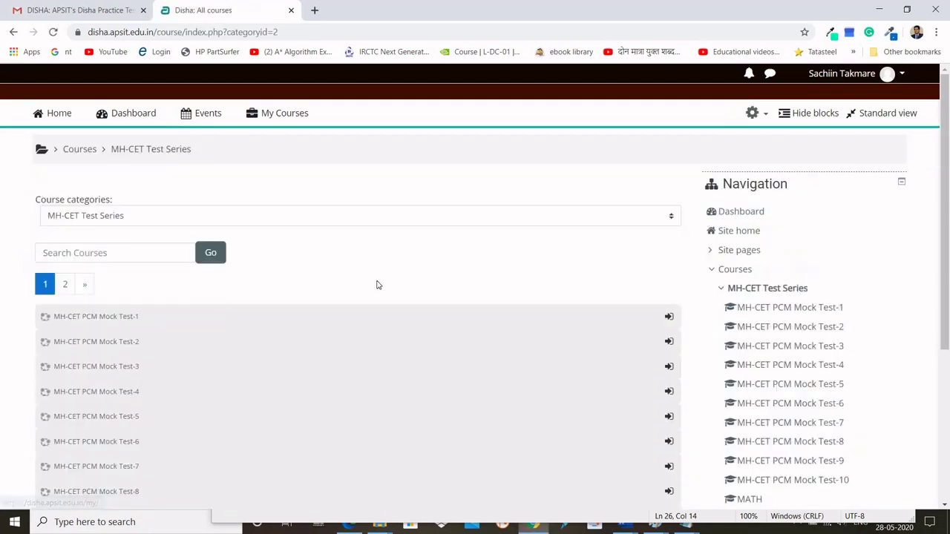
scroll(377, 283, "down", 3)
scroll(117, 229, "up", 1)
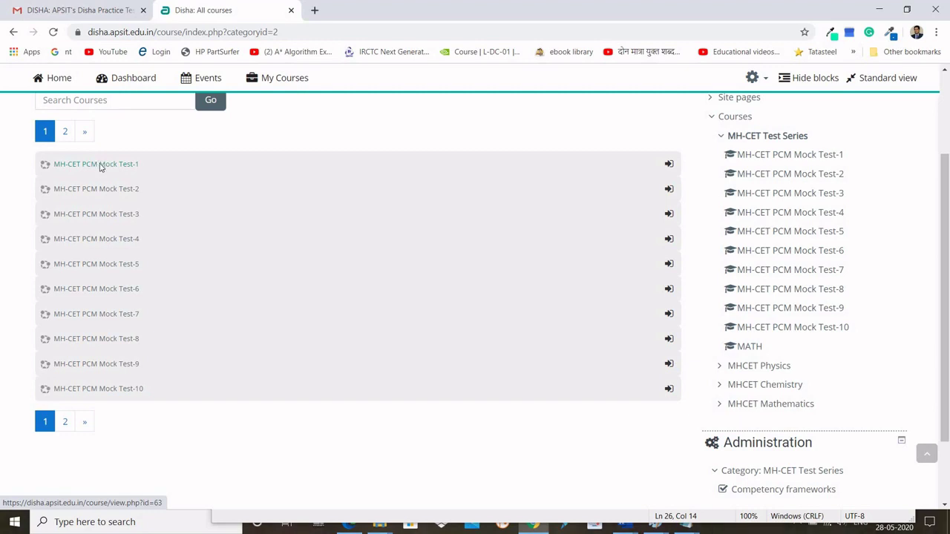
left_click(100, 167)
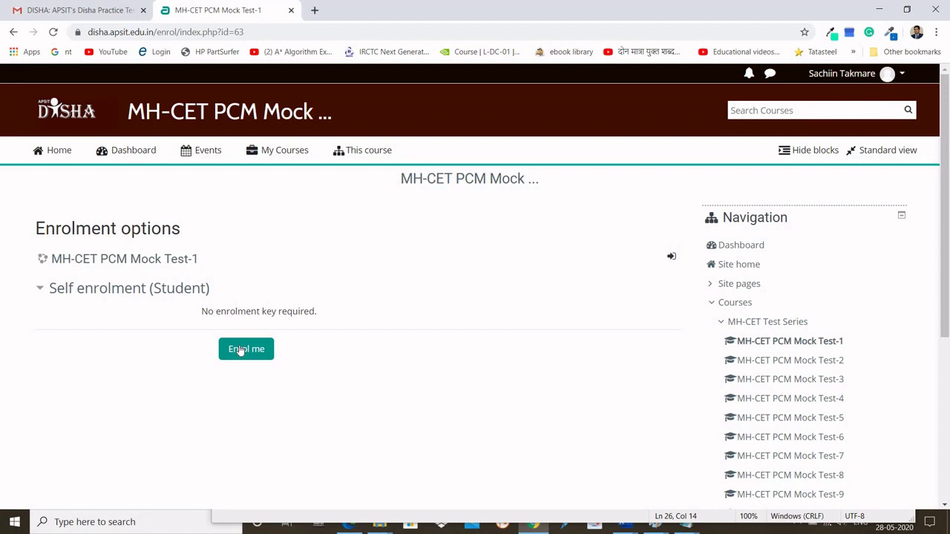
Step: Enrol in MH-CET PCM Mock Test-1, close the messaging tour, and open Mock Test-4 from My Courses
left_click(240, 350)
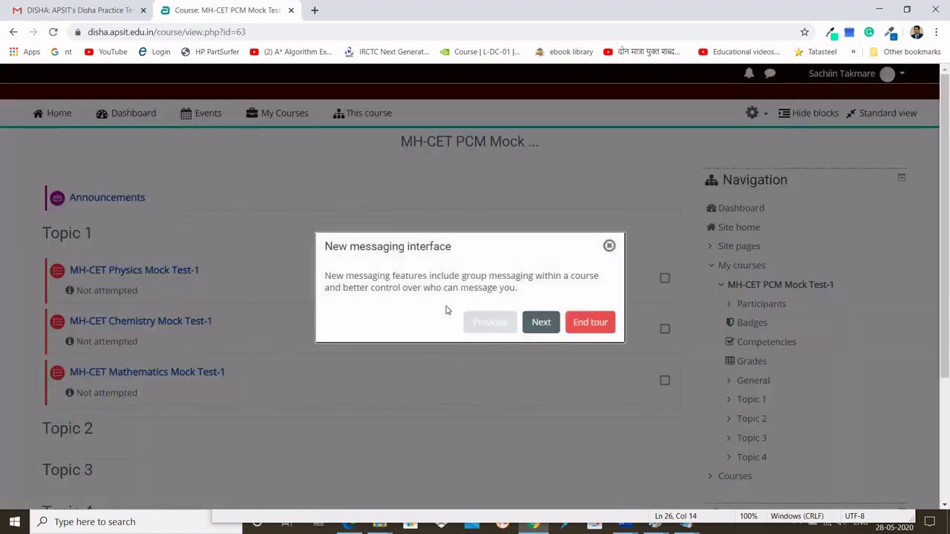
left_click(608, 246)
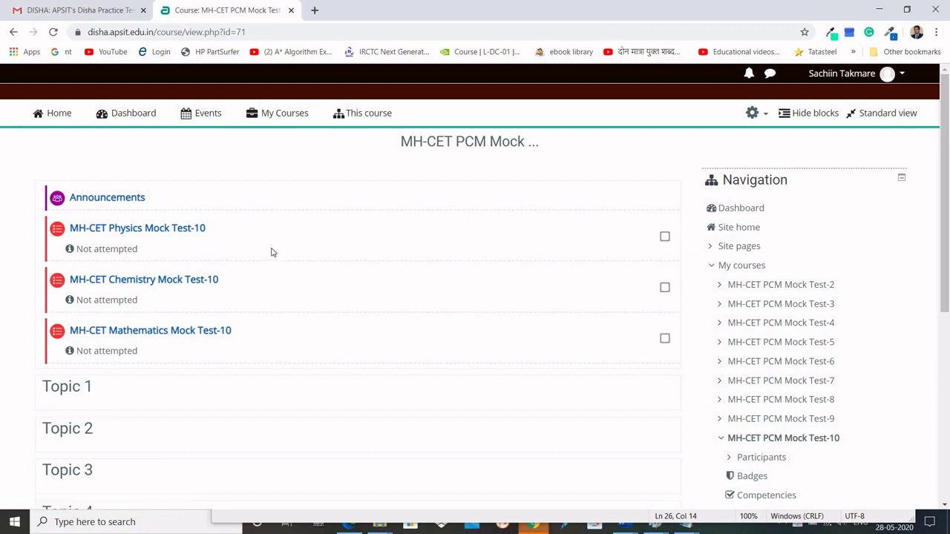
left_click(262, 119)
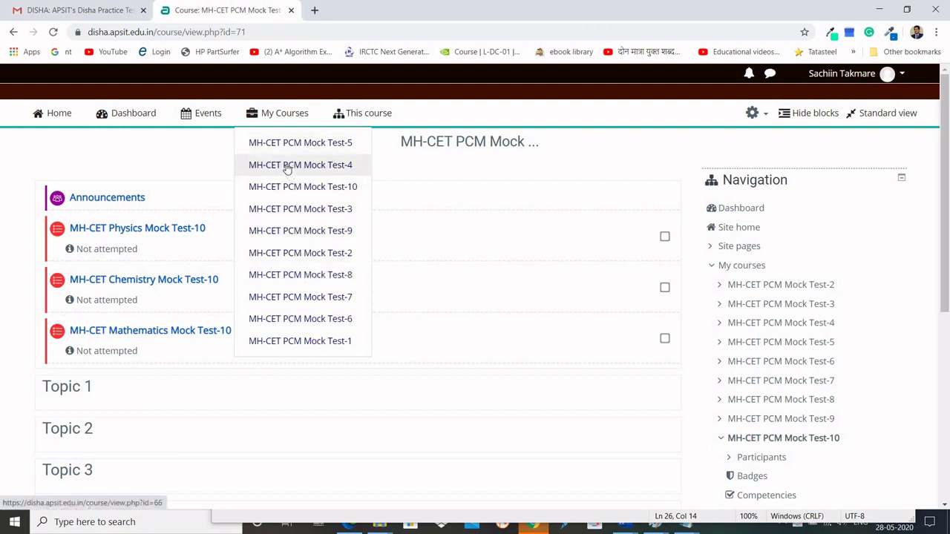
key("Return")
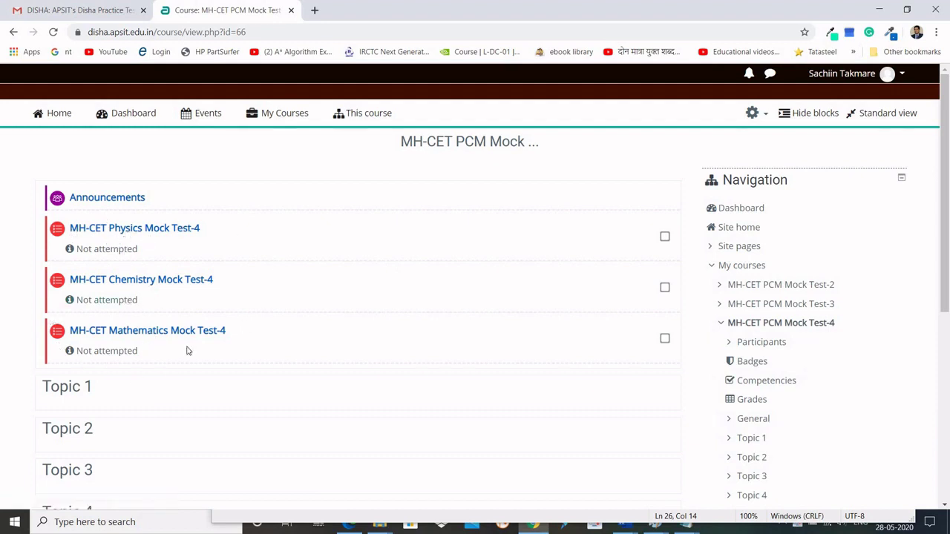
Step: Open MH-CET Physics Mock Test-4 and start its timed 45-minute attempt
left_click(124, 231)
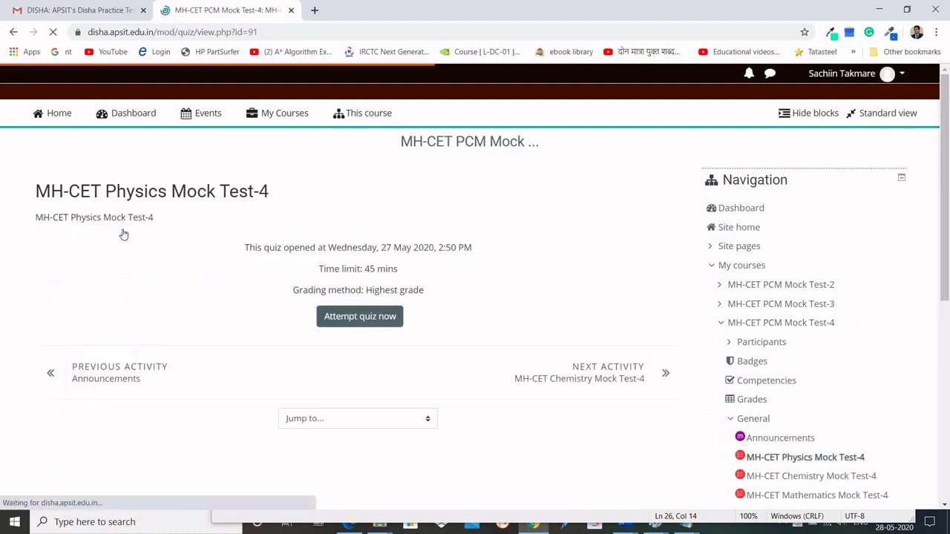
left_click(353, 318)
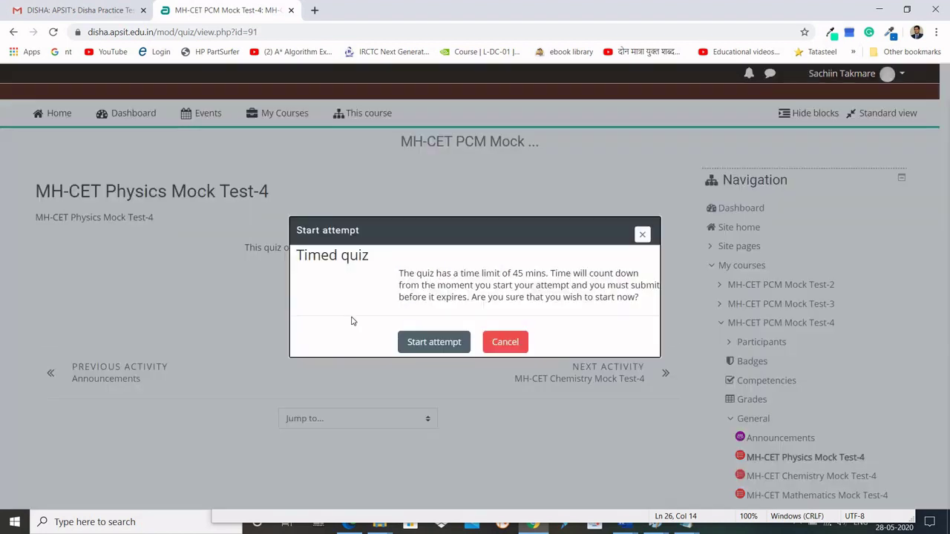
left_click(413, 344)
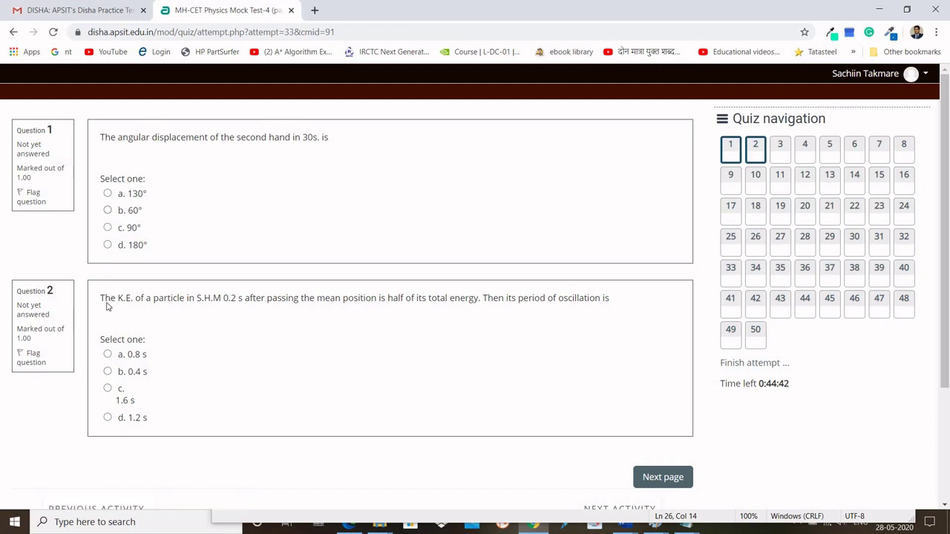
Step: Answer question 2 with 0.4 s, question 3 with 1: 4 (replacing 2: 1), question 4 with Young's modulus
left_click(108, 390)
scroll(662, 467, "down", 1)
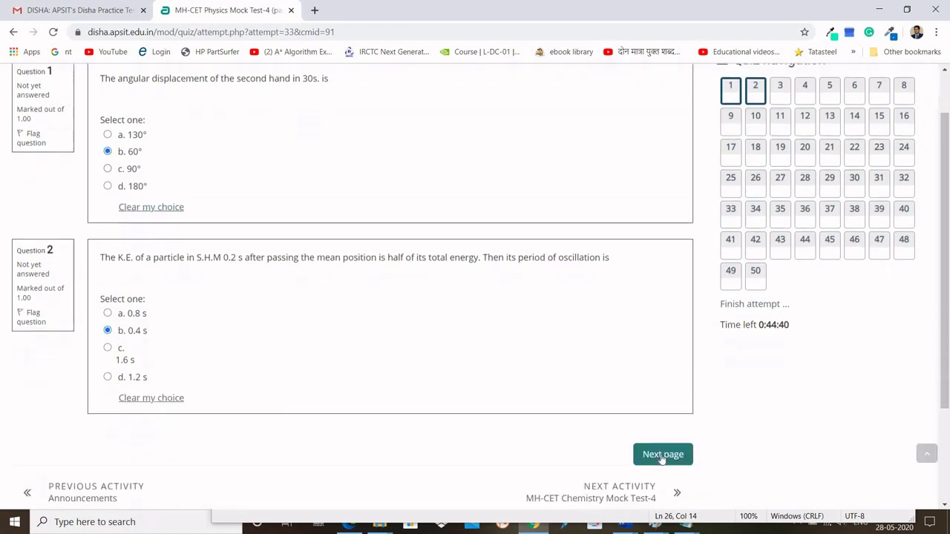
left_click(661, 456)
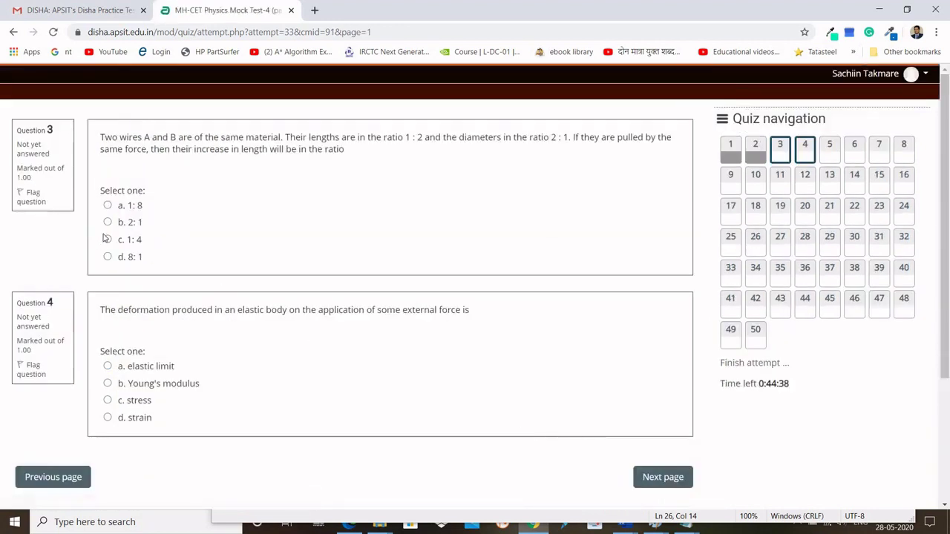
left_click(108, 222)
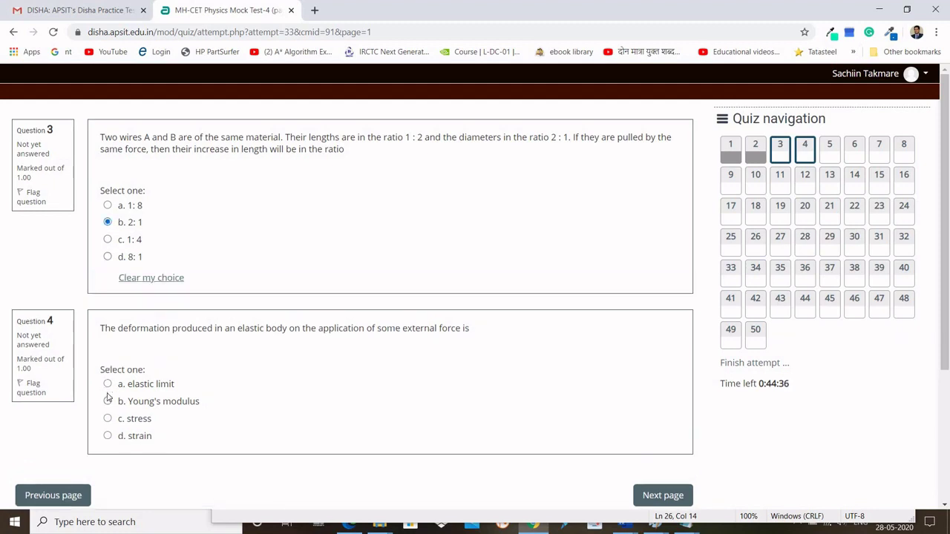
left_click(108, 401)
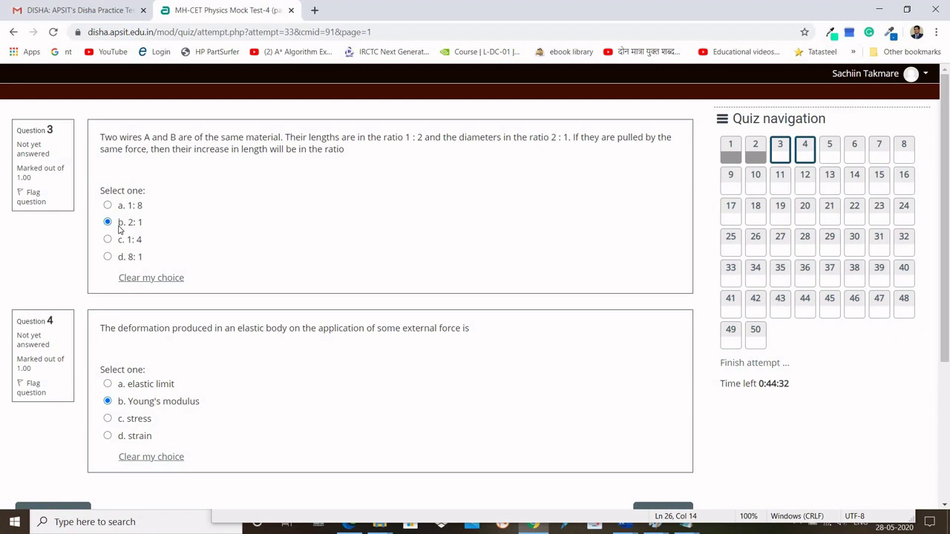
left_click(132, 281)
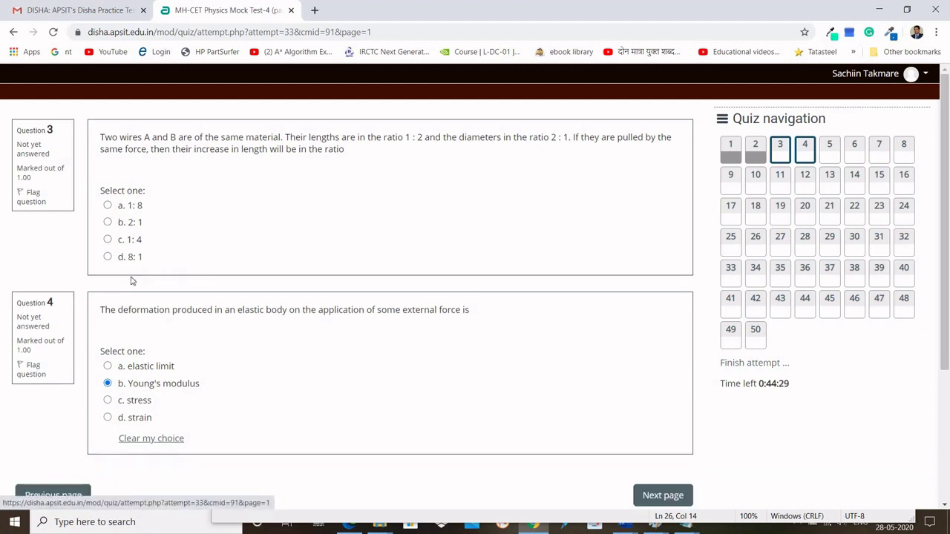
left_click(107, 239)
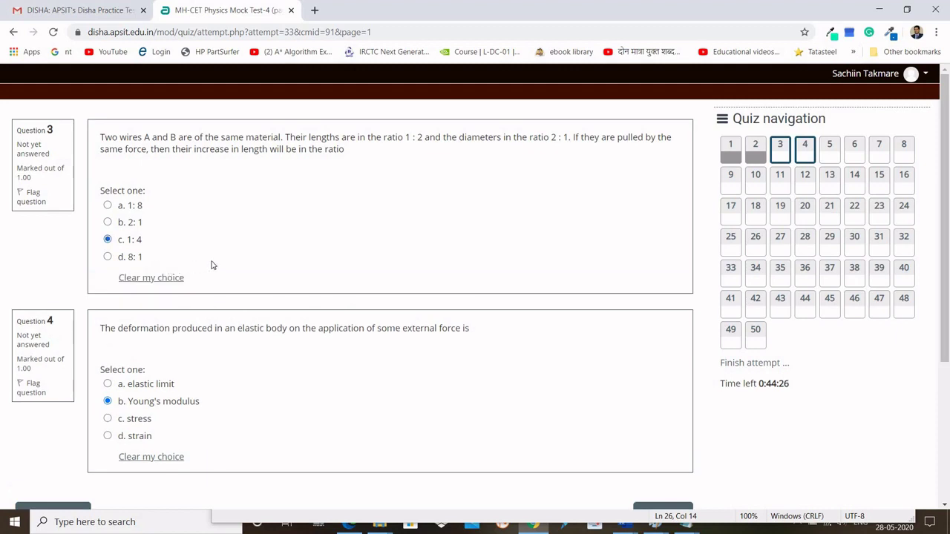
scroll(212, 261, "down", 2)
left_click(663, 451)
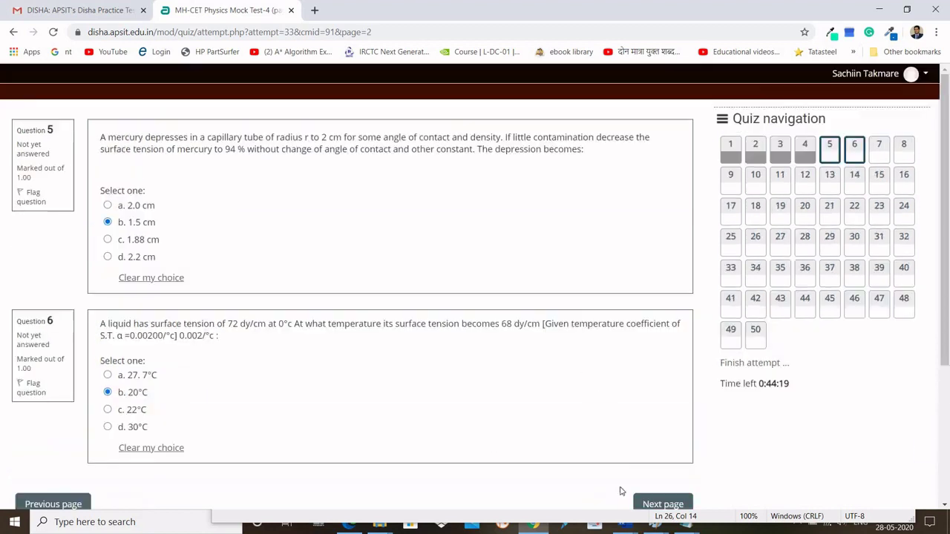
Step: Skip ahead to questions 11–14, answering 8 m, 22 Hz, 625 Hz and option d
left_click(649, 502)
left_click(670, 478)
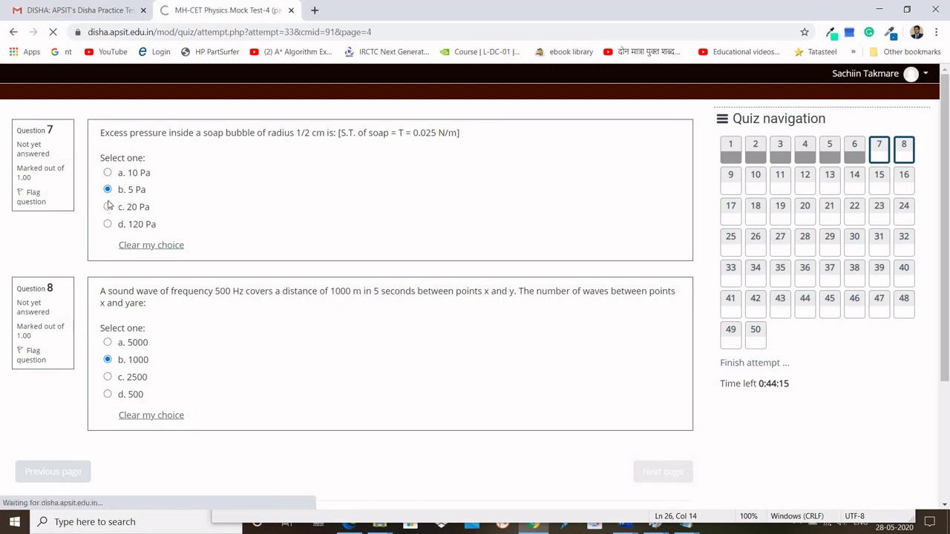
key("Return")
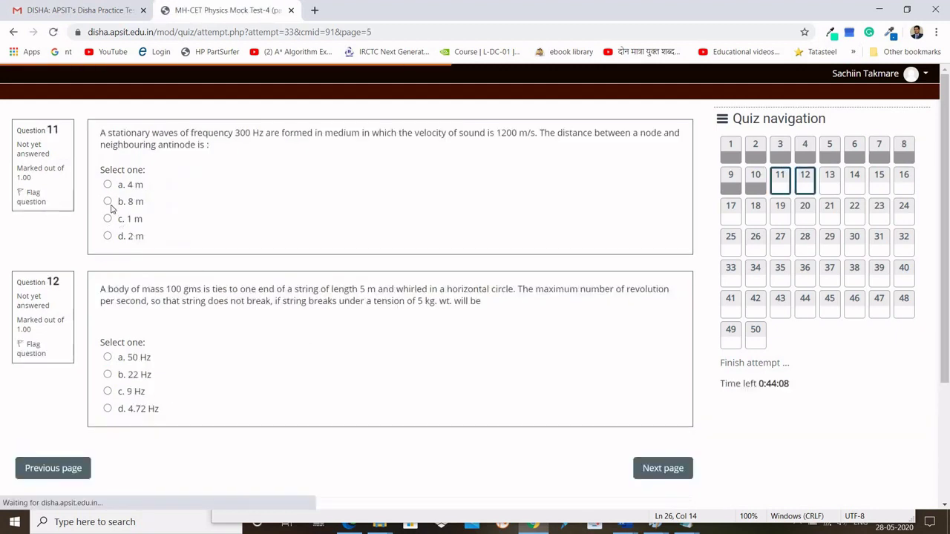
left_click(108, 202)
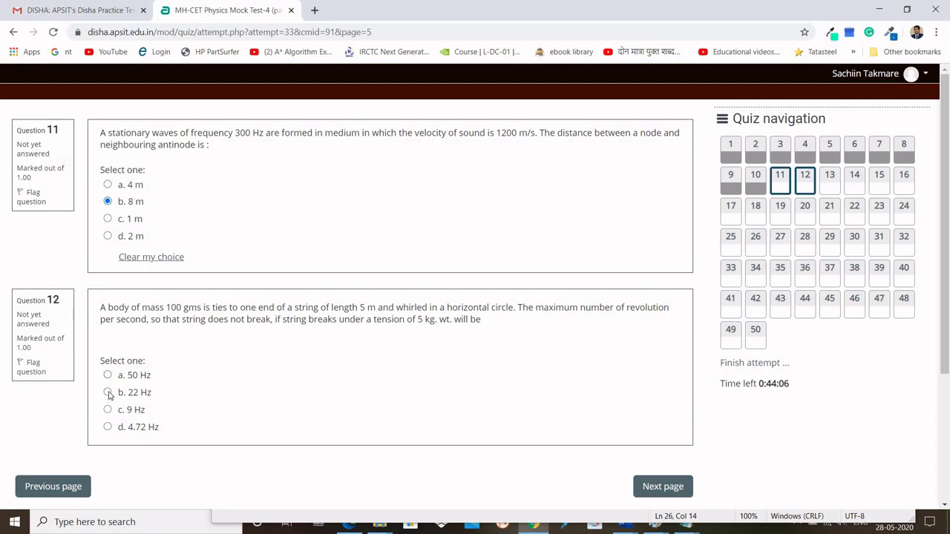
left_click(108, 392)
left_click(674, 505)
left_click(108, 189)
left_click(108, 394)
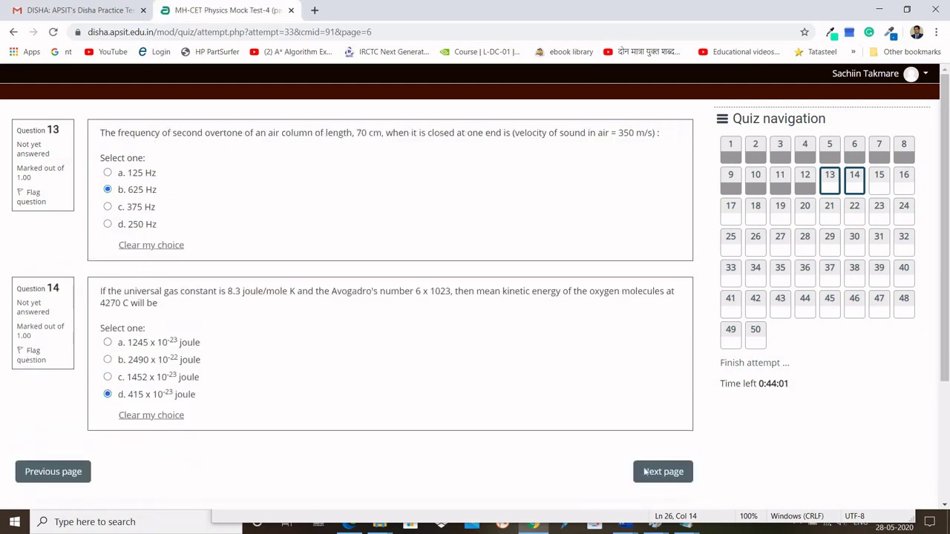
Step: Answer questions 15–20: option b, option b, 59°C, 49: 36, option b, option b
left_click(649, 472)
left_click(108, 189)
left_click(107, 350)
left_click(663, 460)
left_click(108, 189)
left_click(107, 350)
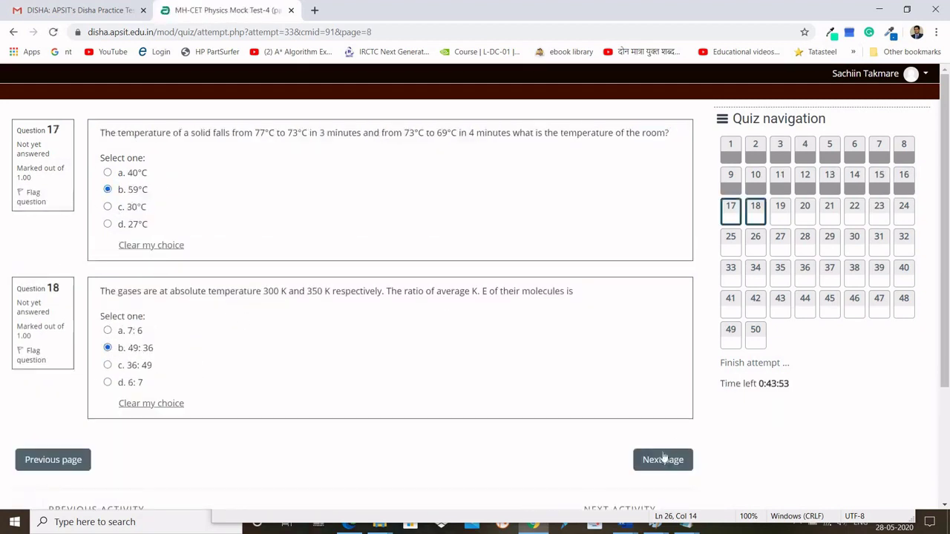
left_click(663, 459)
left_click(107, 232)
scroll(358, 431, "down", 2)
left_click(108, 378)
Step: Answer questions 21–26, mostly option b, with option 2 for questions 25 and 26
left_click(661, 490)
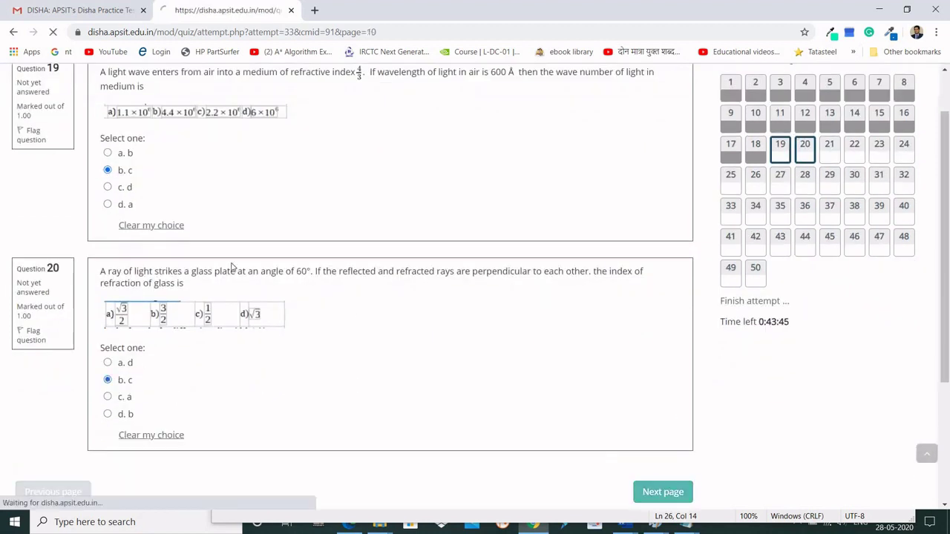
left_click(108, 201)
left_click(107, 372)
left_click(663, 466)
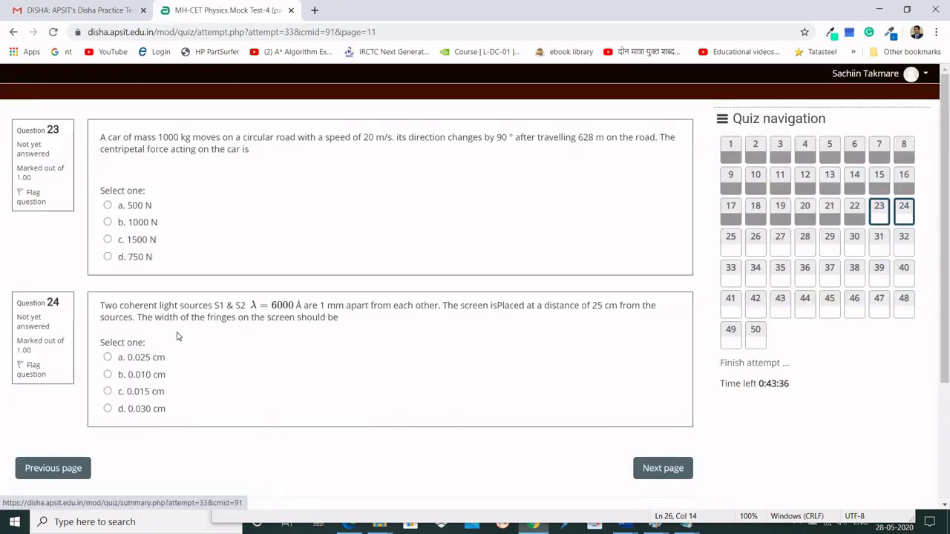
left_click(107, 222)
left_click(108, 374)
left_click(662, 502)
left_click(108, 188)
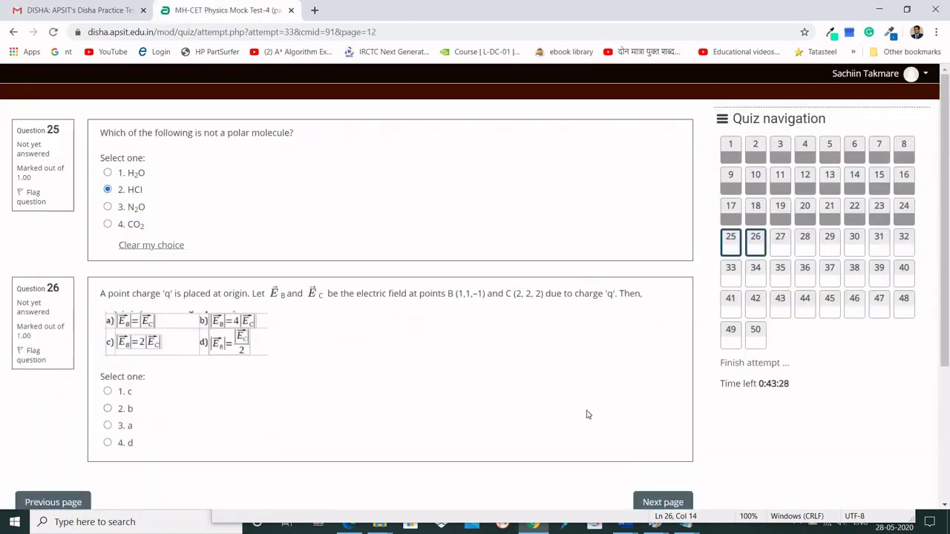
scroll(579, 386, "down", 2)
left_click(108, 285)
Step: Answer questions 27–30, choosing option b for questions 29 and 30
left_click(663, 397)
left_click(108, 250)
scroll(371, 334, "down", 2)
left_click(107, 246)
left_click(663, 356)
left_click(108, 202)
left_click(108, 371)
Step: Answer questions 31–34 with option b
left_click(663, 483)
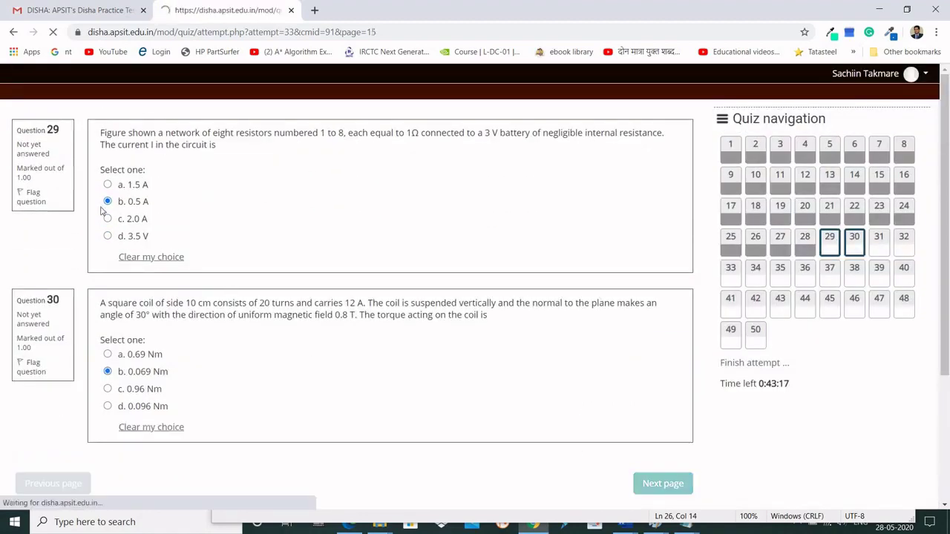
left_click(107, 201)
left_click(108, 359)
left_click(663, 454)
left_click(107, 240)
left_click(108, 420)
scroll(339, 290, "down", 2)
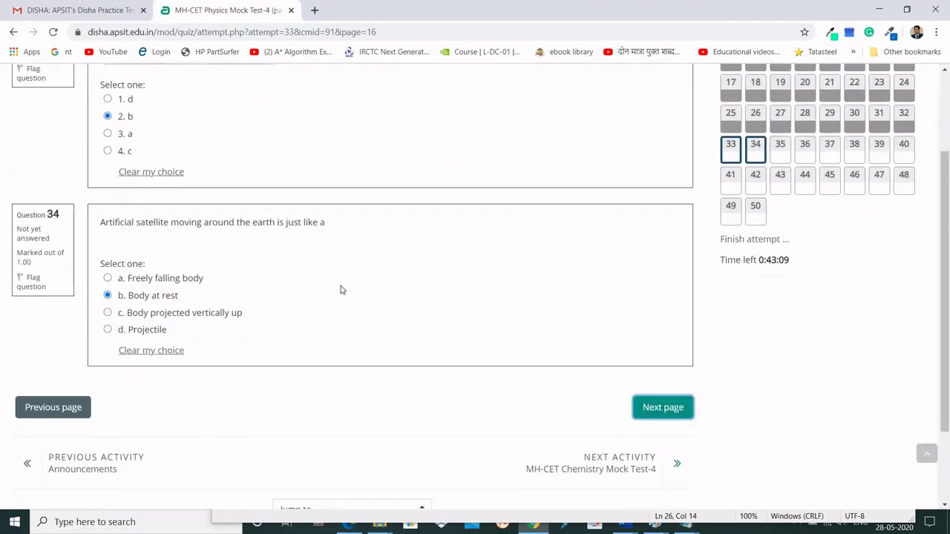
Step: Answer questions 35–40: option c for question 35, option b for the rest
left_click(661, 406)
left_click(107, 238)
left_click(107, 397)
scroll(314, 296, "down", 2)
left_click(662, 386)
left_click(107, 187)
left_click(108, 371)
scroll(371, 334, "down", 2)
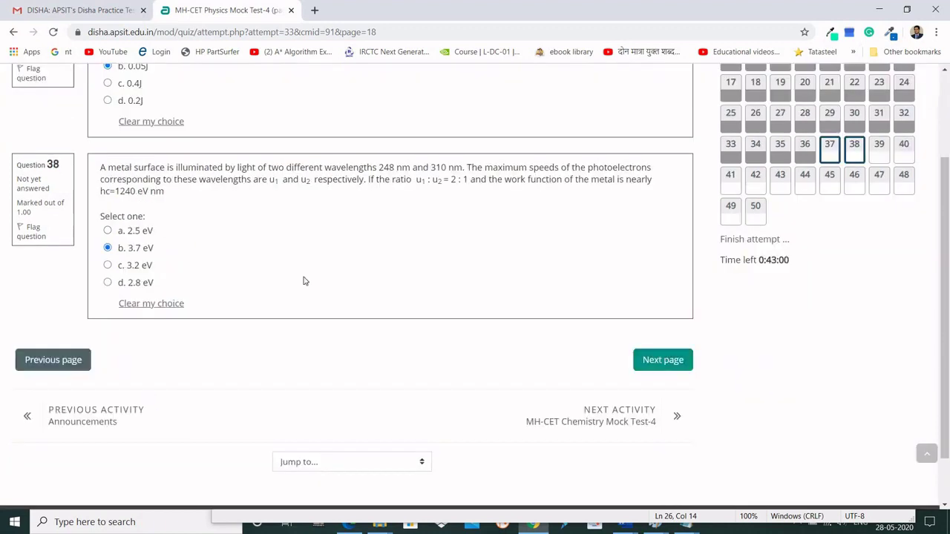
left_click(663, 359)
left_click(108, 201)
left_click(107, 405)
scroll(297, 416, "down", 2)
Step: Answer questions 41–46 with option b
left_click(663, 456)
left_click(108, 189)
left_click(107, 361)
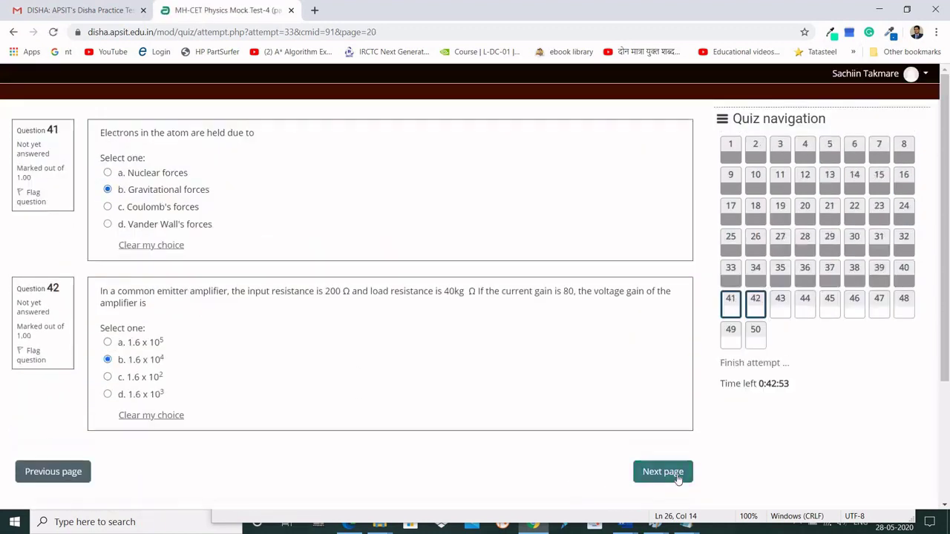
left_click(664, 471)
left_click(108, 189)
left_click(108, 354)
left_click(663, 458)
left_click(108, 272)
scroll(339, 334, "down", 1)
left_click(108, 414)
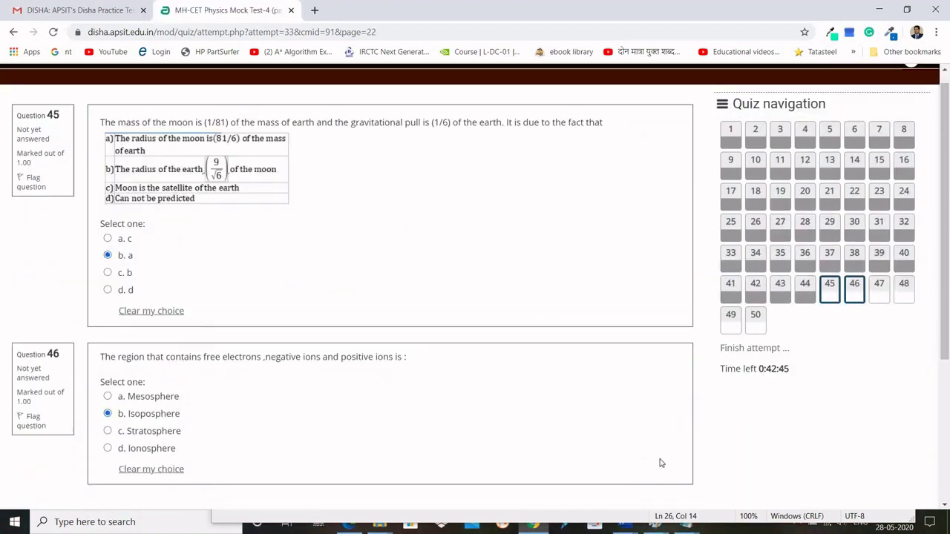
Step: Answer the final questions 47–50 with option b and look over the last page
left_click(664, 483)
left_click(108, 223)
scroll(111, 297, "down", 2)
left_click(108, 339)
left_click(662, 454)
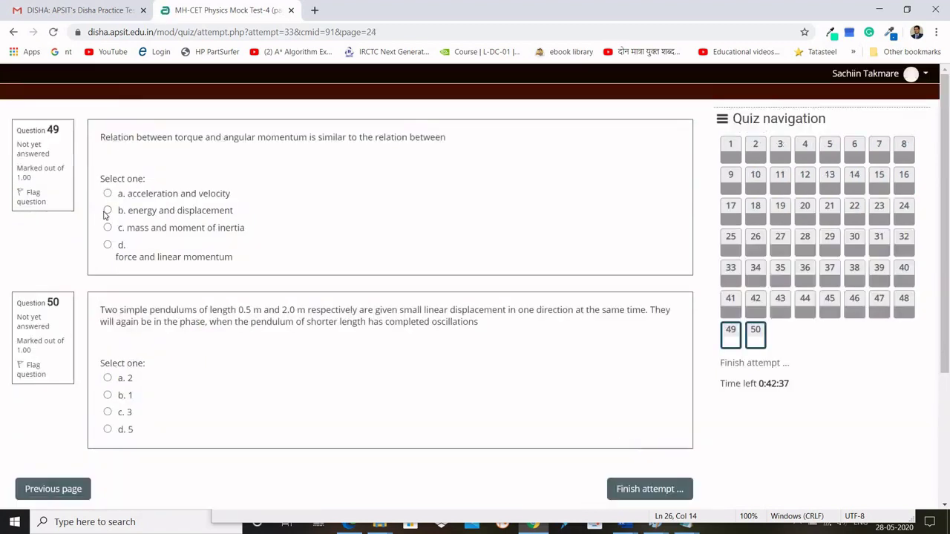
left_click(108, 210)
left_click(119, 413)
scroll(127, 416, "down", 2)
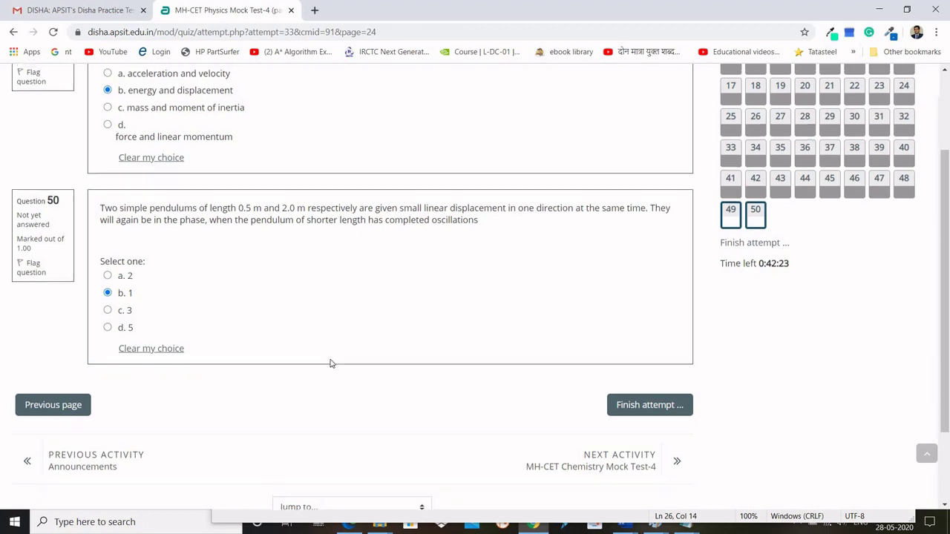
scroll(393, 386, "up", 1)
scroll(520, 413, "down", 1)
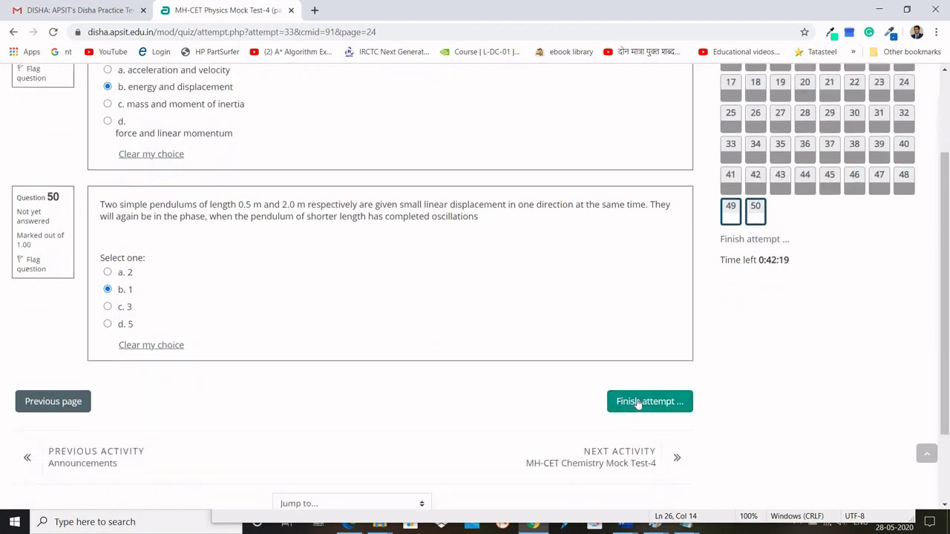
Step: Finish the Physics Mock Test-4 attempt, check the 50-answer summary, and confirm Submit all and finish
left_click(637, 402)
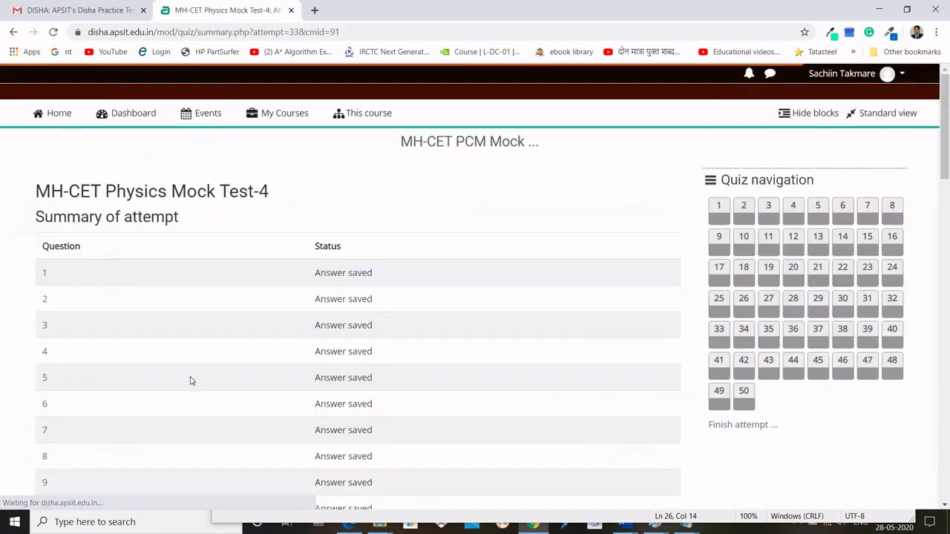
scroll(133, 354, "down", 2)
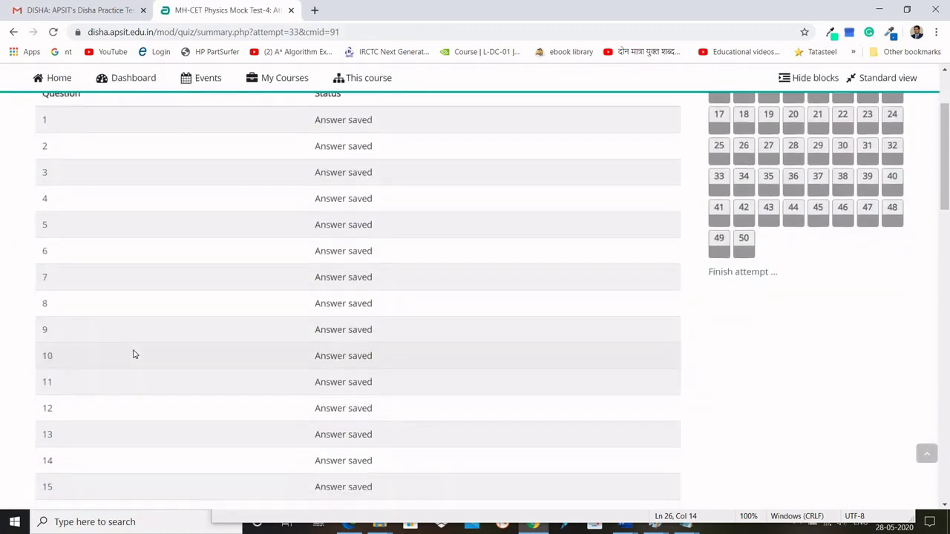
scroll(133, 354, "down", 5)
scroll(134, 354, "down", 9)
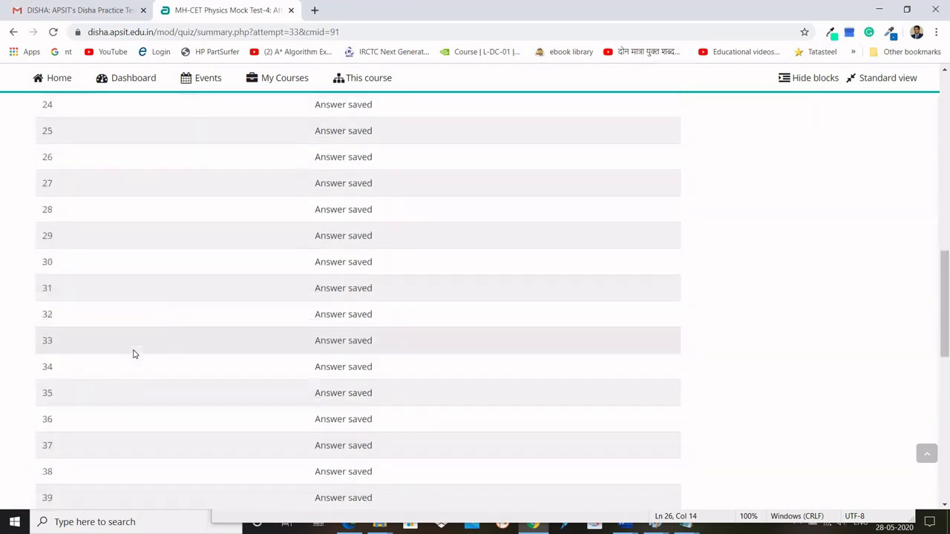
scroll(134, 354, "down", 1)
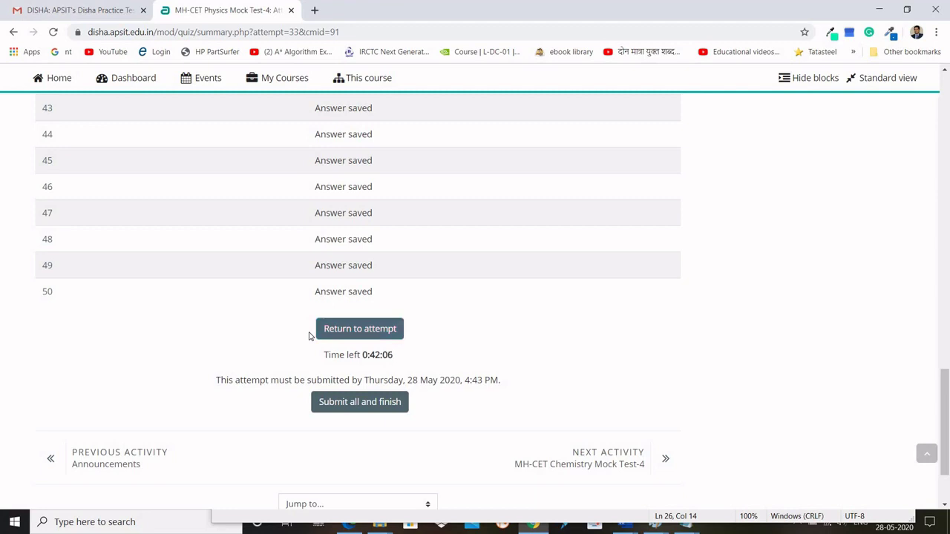
left_click(333, 406)
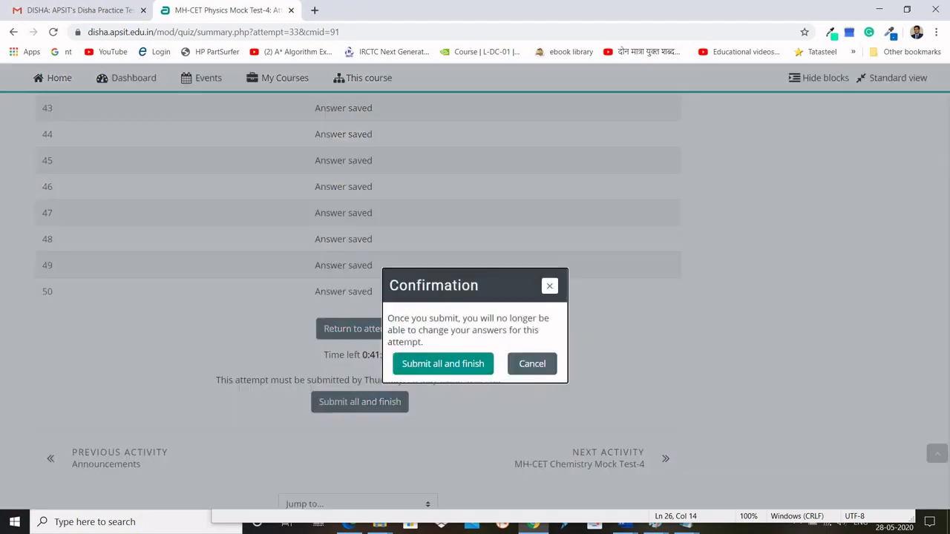
left_click(427, 364)
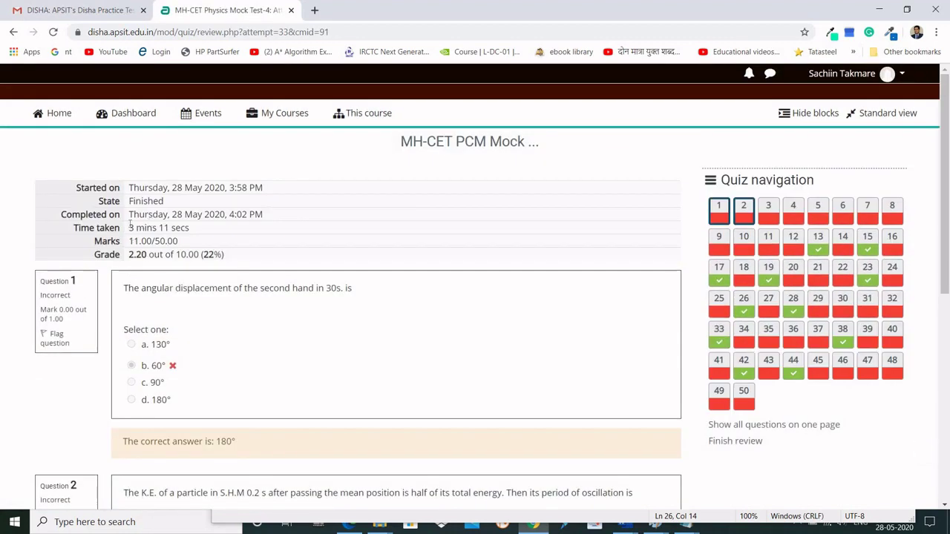
Step: Check the 3 mins 11 secs time taken and browse the marked questions of the Mock Test-4 review
mouse_move(190, 228)
left_mouse_down()
mouse_move(137, 232)
mouse_move(130, 242)
mouse_move(178, 242)
left_mouse_up()
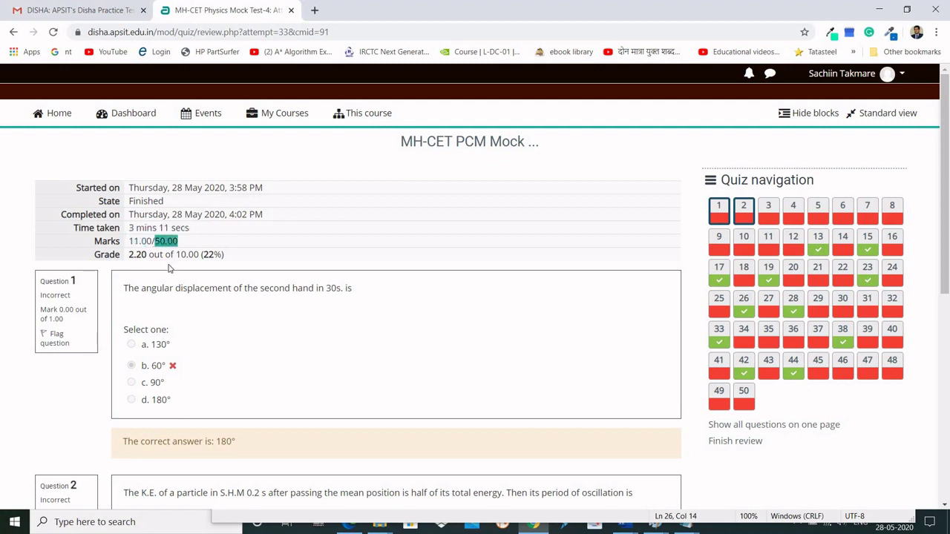
scroll(169, 268, "down", 1)
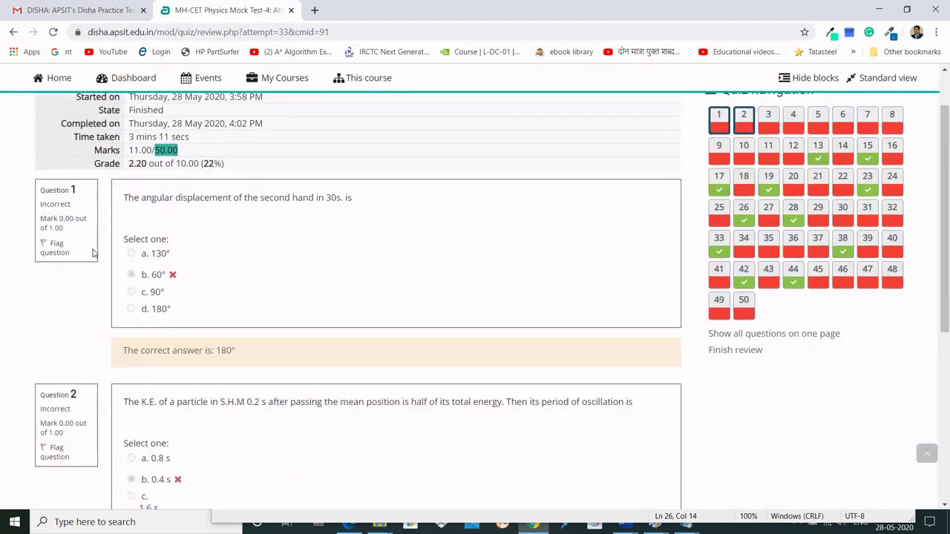
scroll(93, 253, "down", 1)
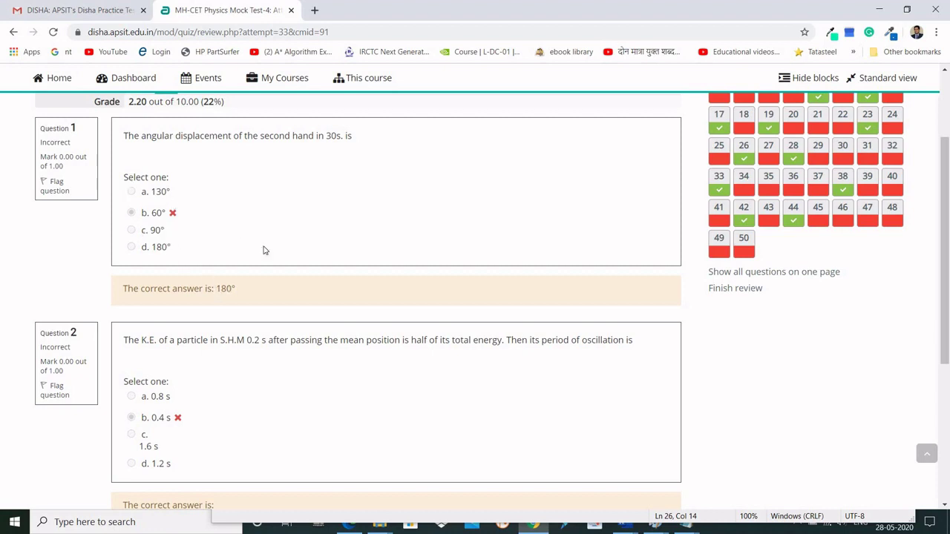
scroll(593, 356, "up", 3)
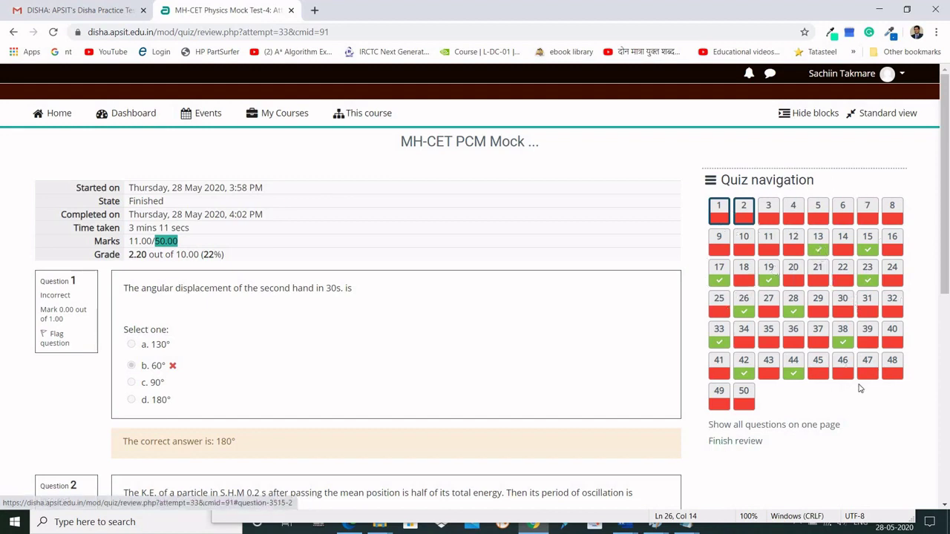
left_click(768, 243)
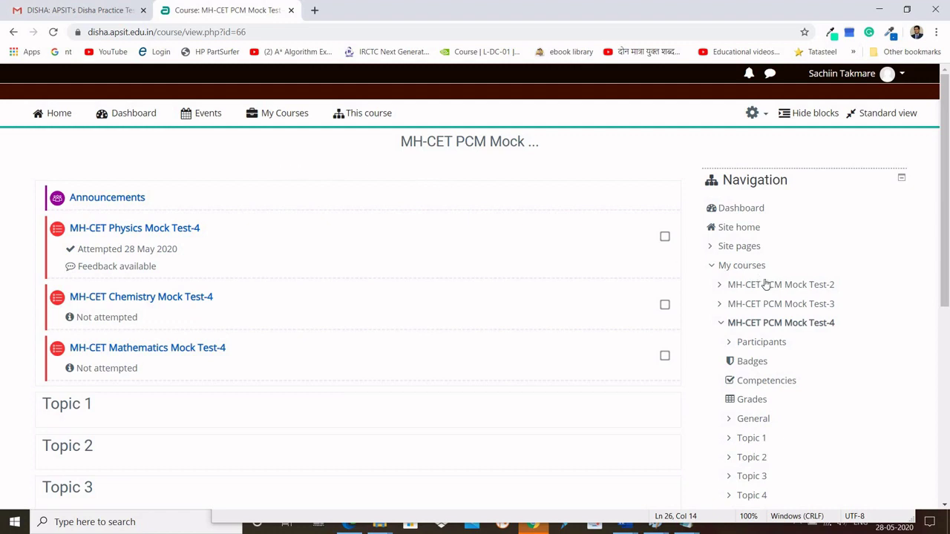
Step: Browse the MHCET Physics chapters, then open the 1. Circular Motion quiz from the enrolled courses
scroll(731, 267, "down", 1)
left_click(711, 175)
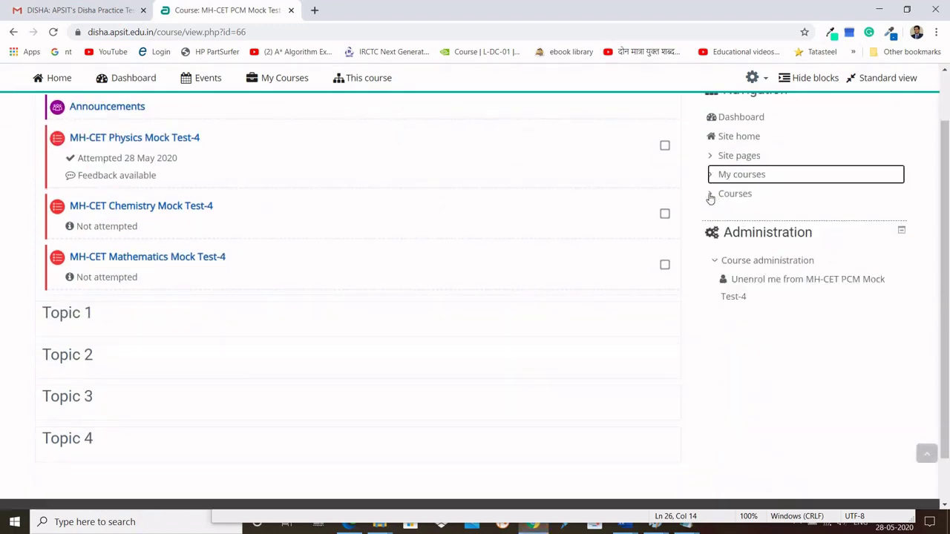
left_click(710, 194)
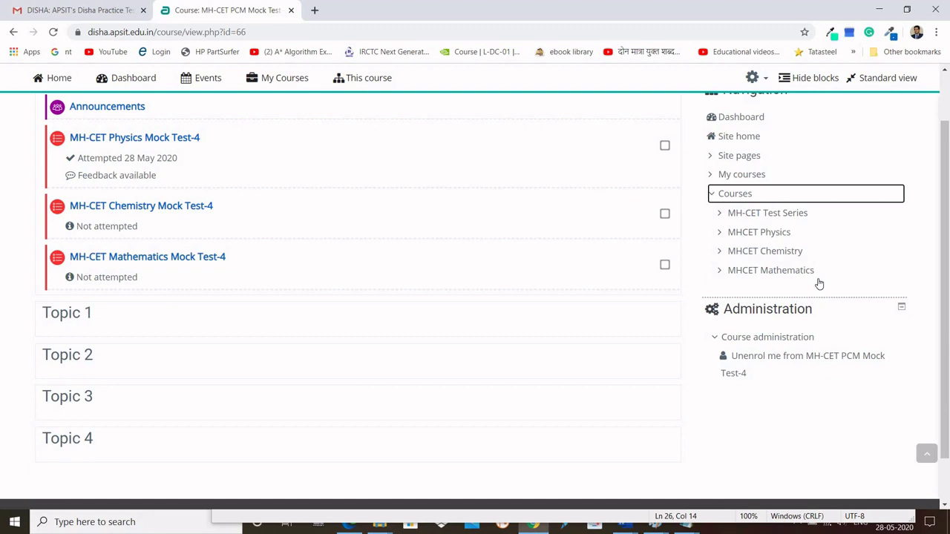
left_click(720, 233)
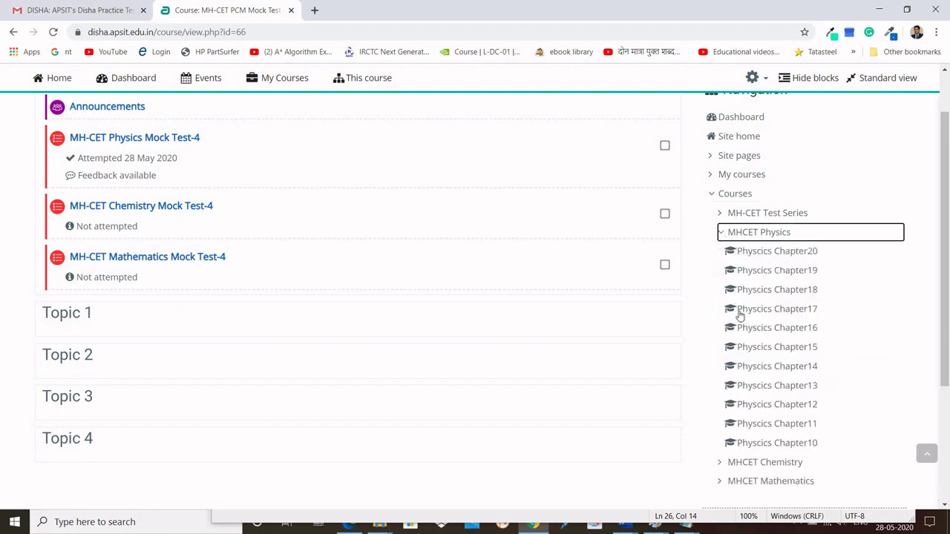
scroll(739, 316, "down", 2)
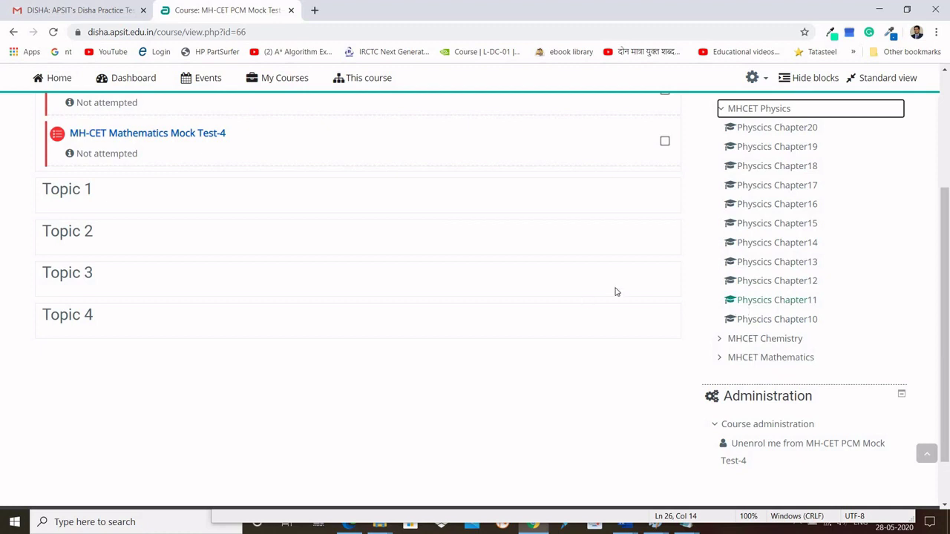
scroll(653, 280, "up", 4)
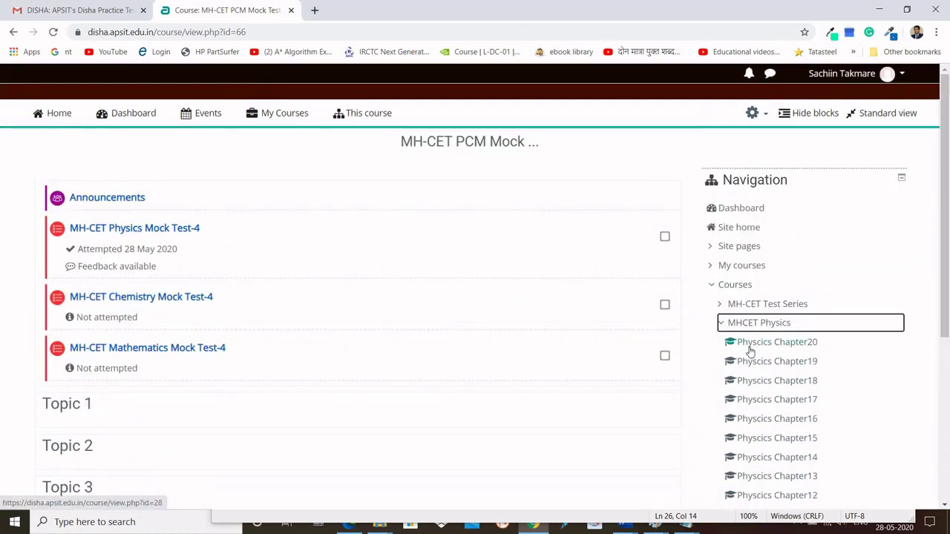
scroll(747, 350, "down", 4)
scroll(747, 350, "up", 4)
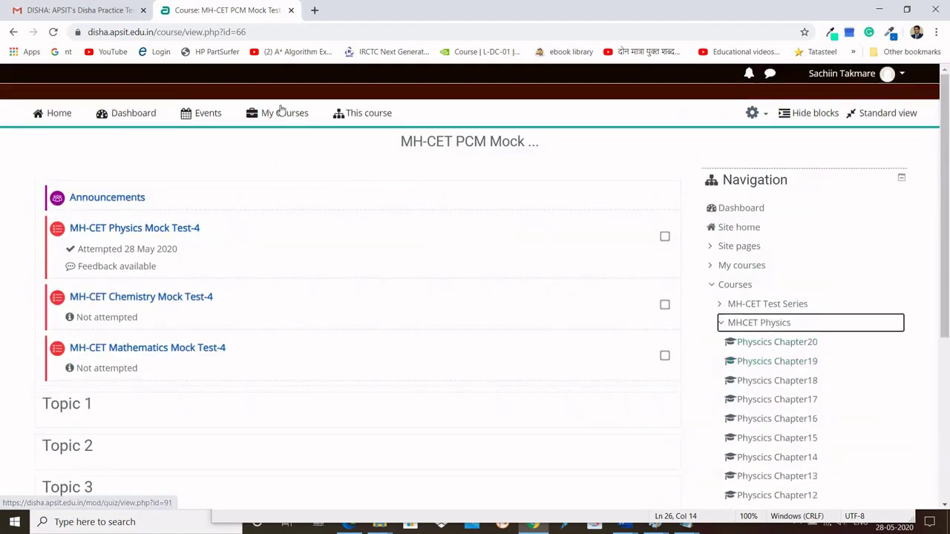
left_click(279, 113)
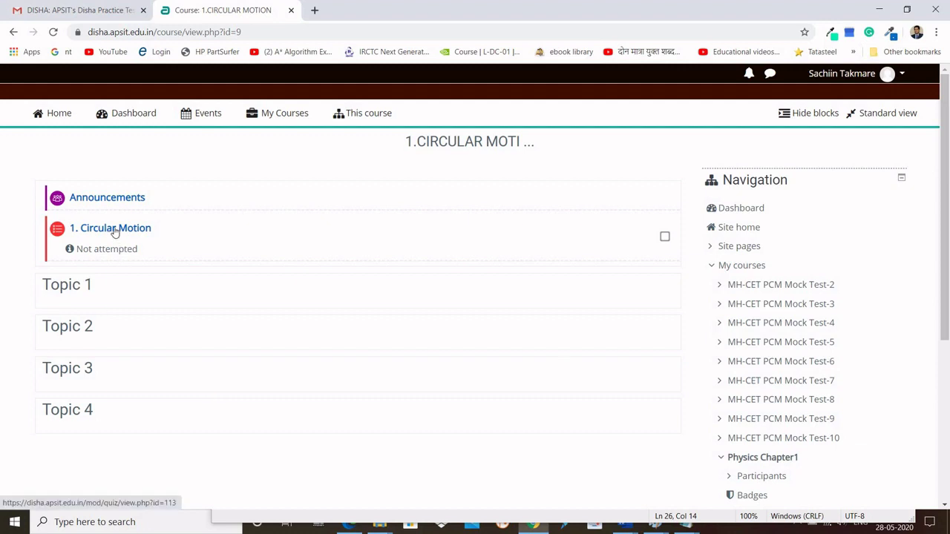
left_click(115, 233)
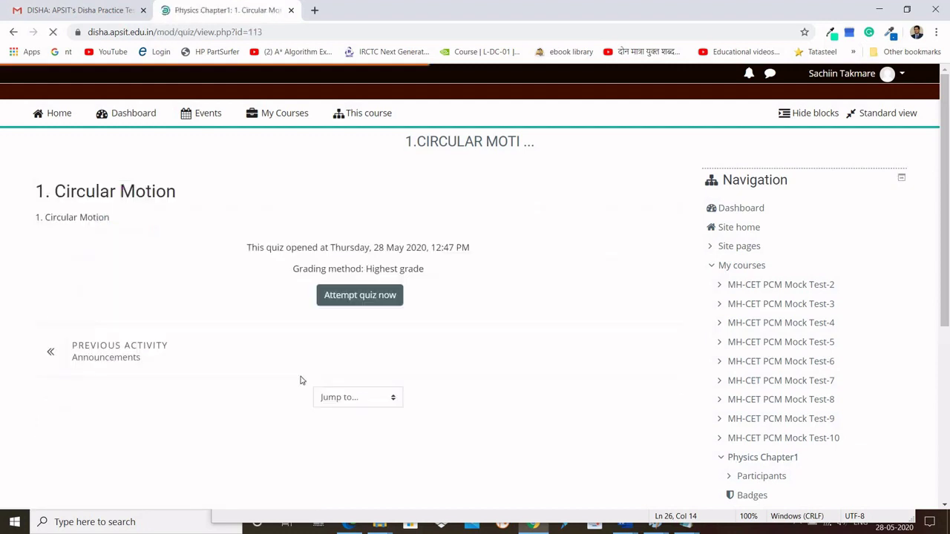
Step: Start a new attempt at the 1. Circular Motion quiz
left_click(369, 297)
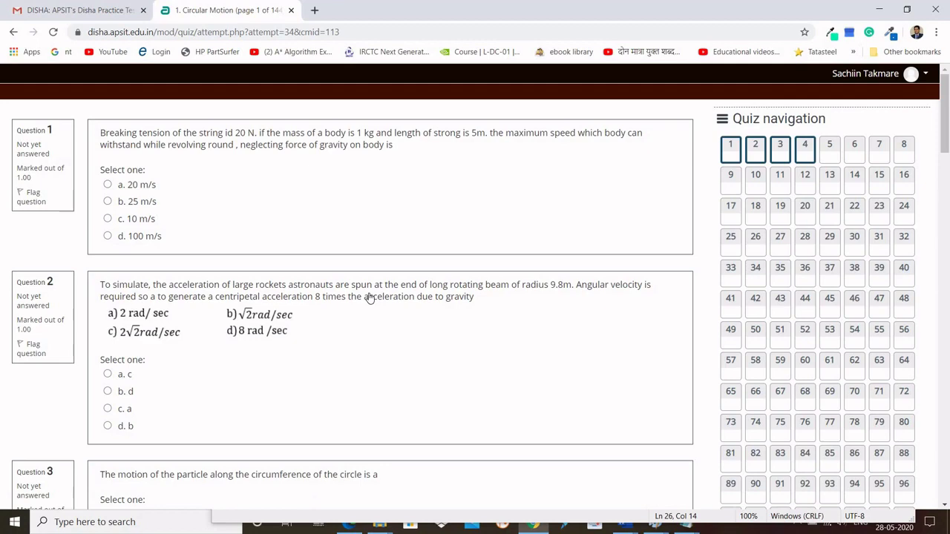
left_click_drag(947, 132, 947, 475)
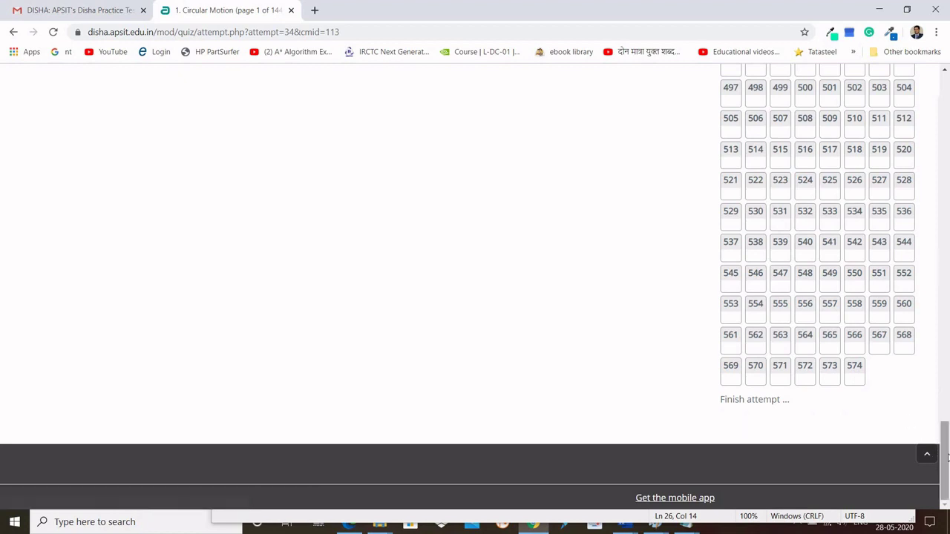
left_click_drag(947, 445, 947, 92)
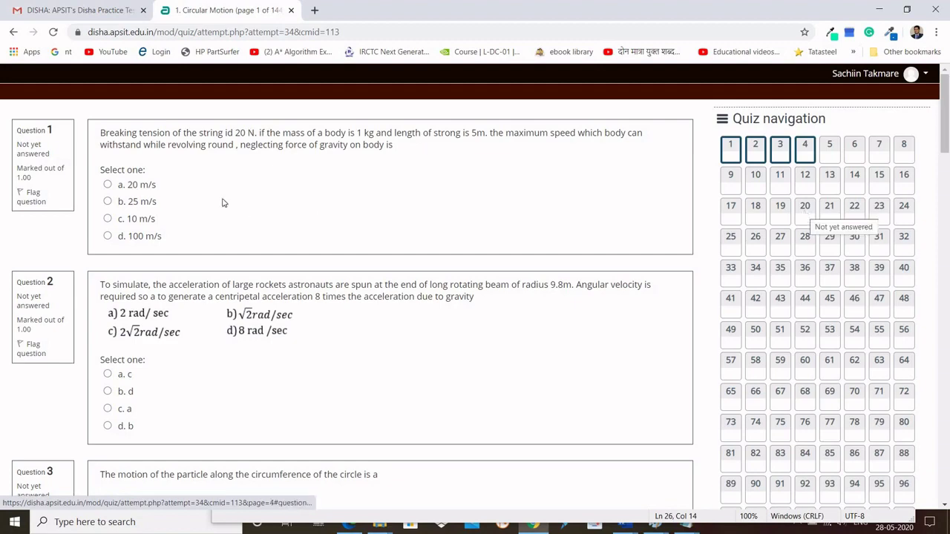
Step: Answer question 1 with 20 m/s, question 3 with uniform circular motion, question 4 with circular motion
left_click(107, 185)
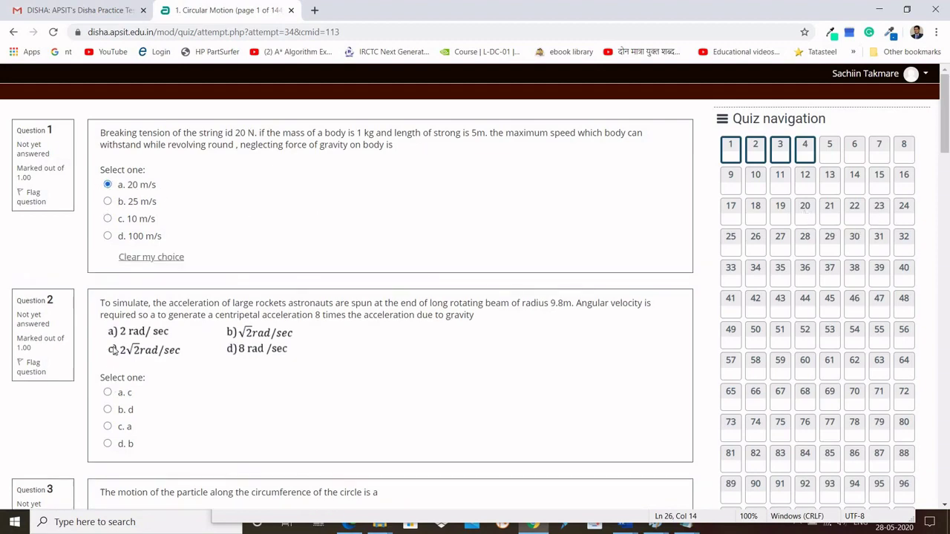
scroll(113, 350, "down", 1)
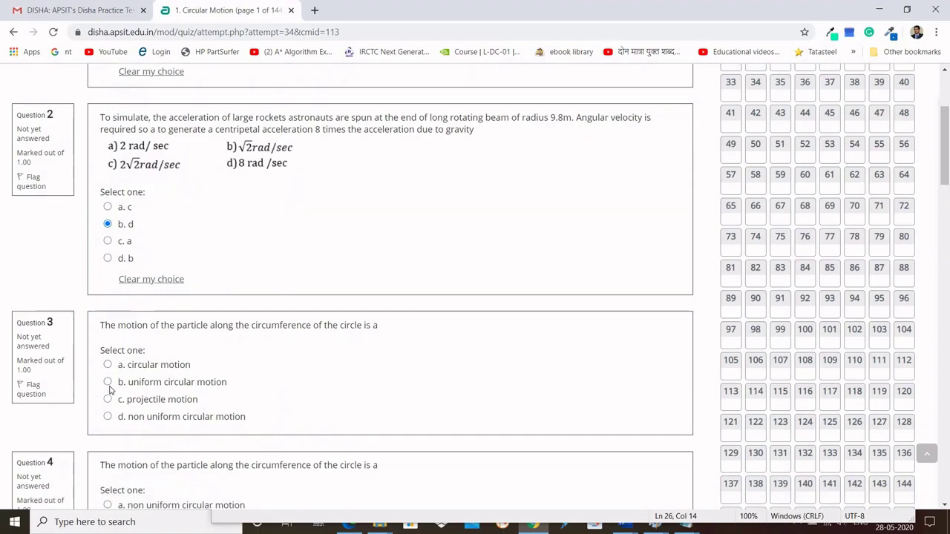
left_click(142, 388)
scroll(119, 404, "down", 2)
left_click(108, 417)
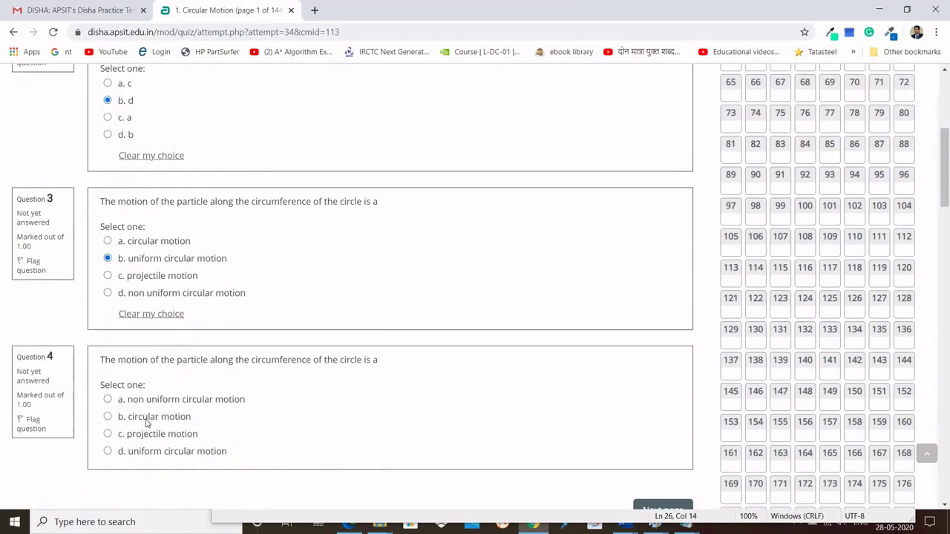
scroll(645, 361, "down", 3)
left_click(681, 348)
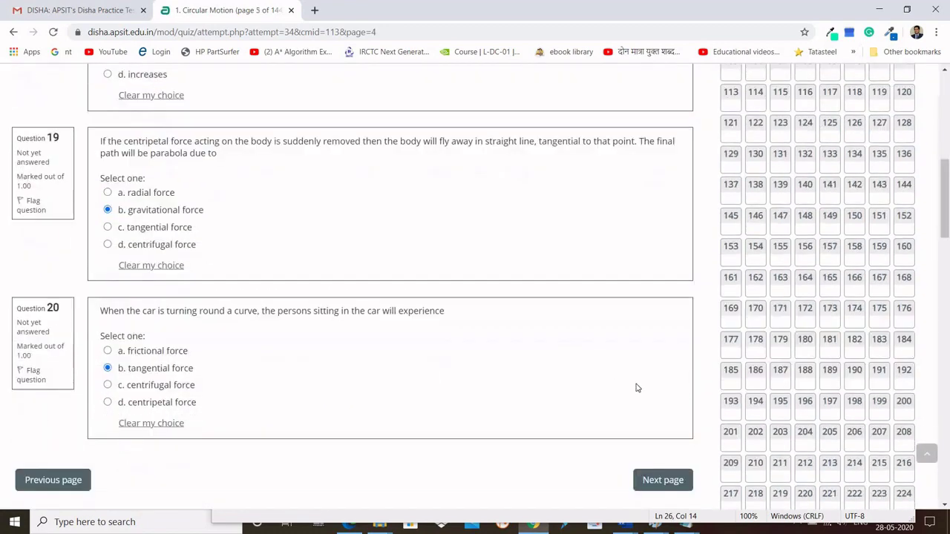
Step: Go through the next page of questions and finish the attempt
scroll(636, 388, "down", 1)
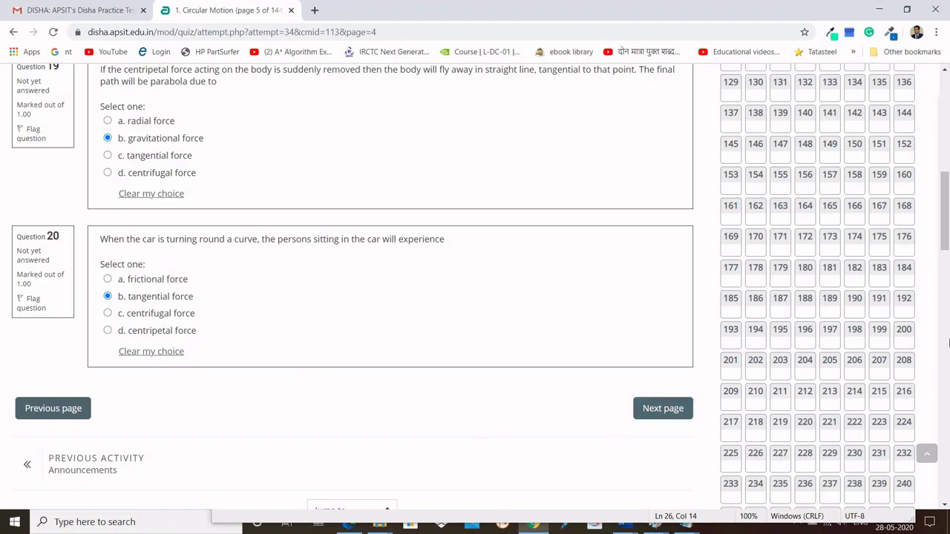
left_click_drag(946, 227, 850, 437)
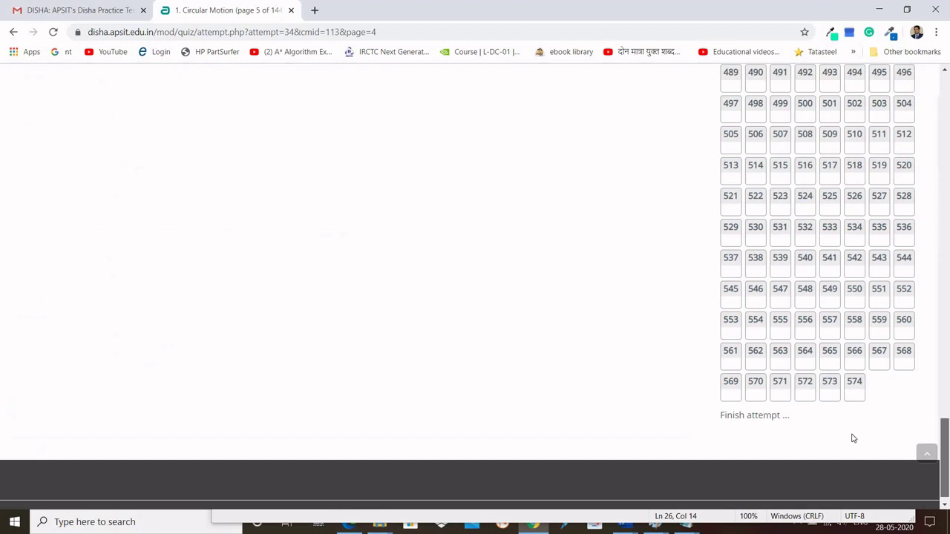
left_click(749, 417)
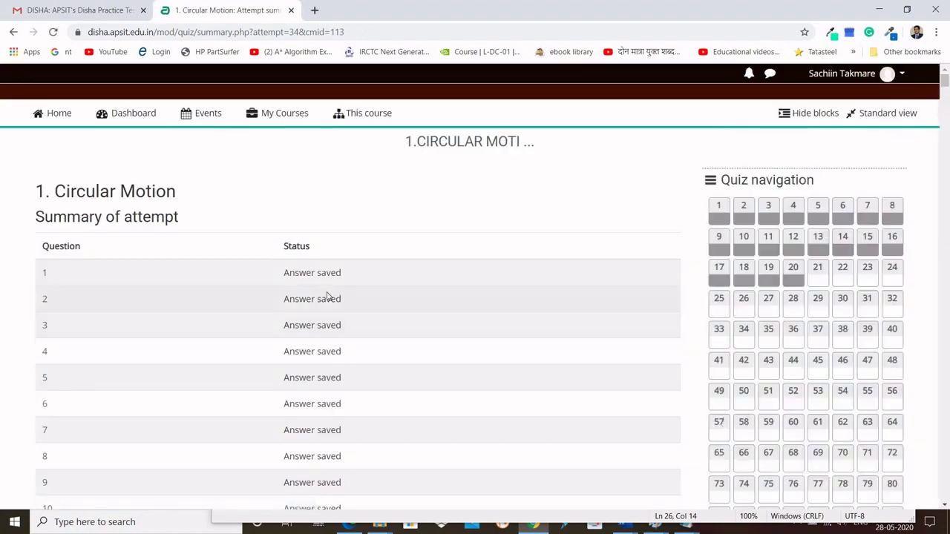
Step: Submit all Circular Motion answers from the attempt summary and confirm, scoring 5.00/574.00
scroll(327, 294, "down", 1)
scroll(328, 293, "down", 1)
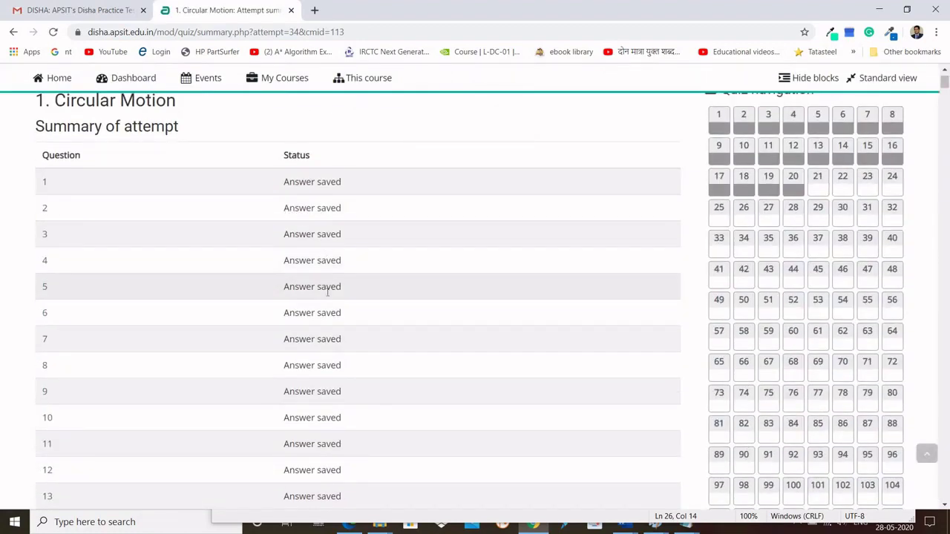
key("End")
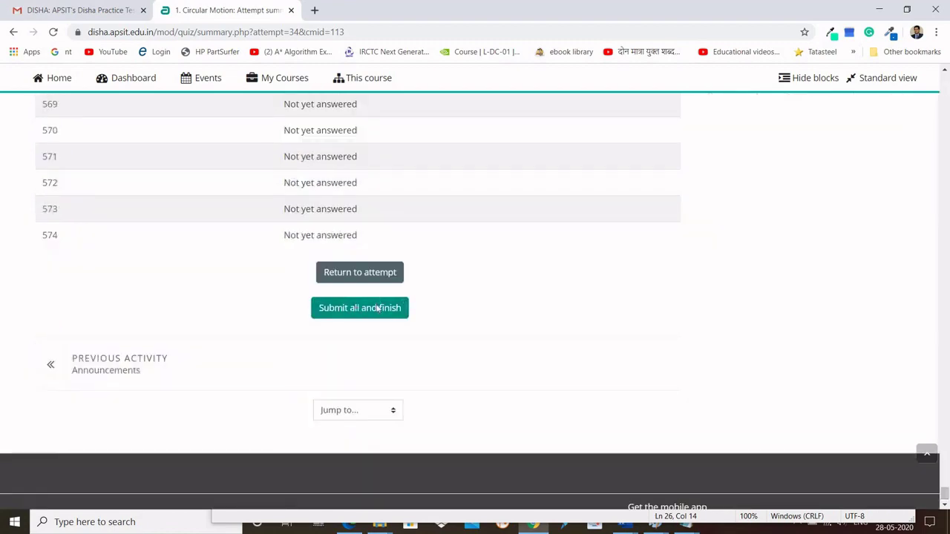
left_click(378, 309)
left_click(444, 366)
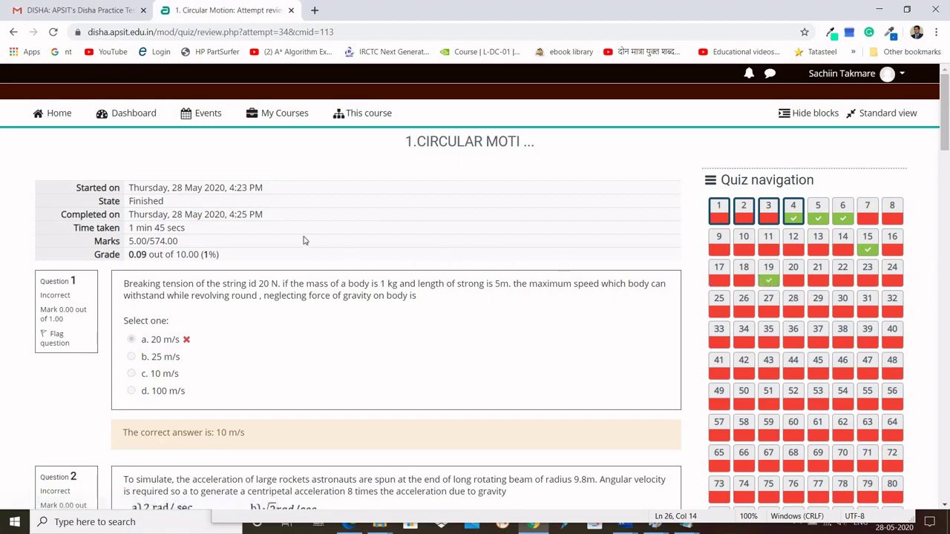
scroll(374, 361, "down", 2)
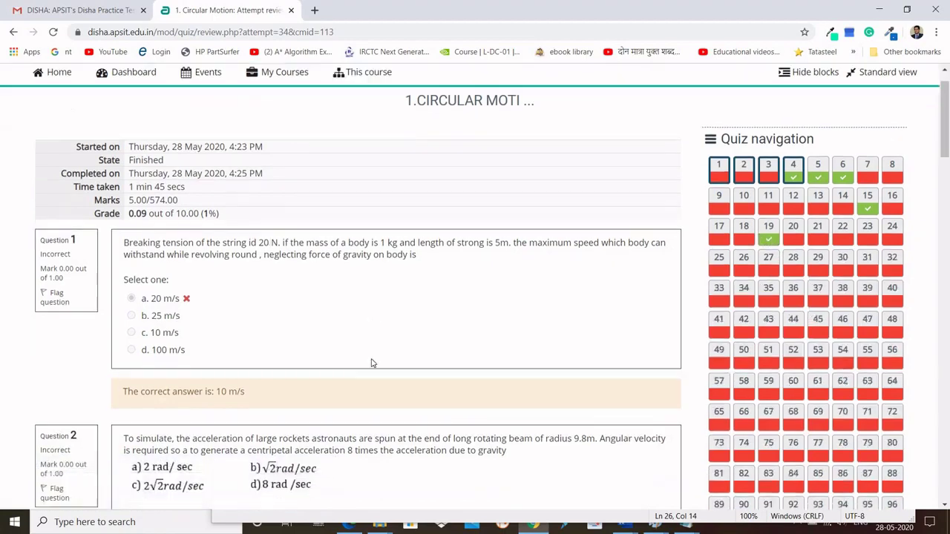
scroll(800, 226, "down", 3)
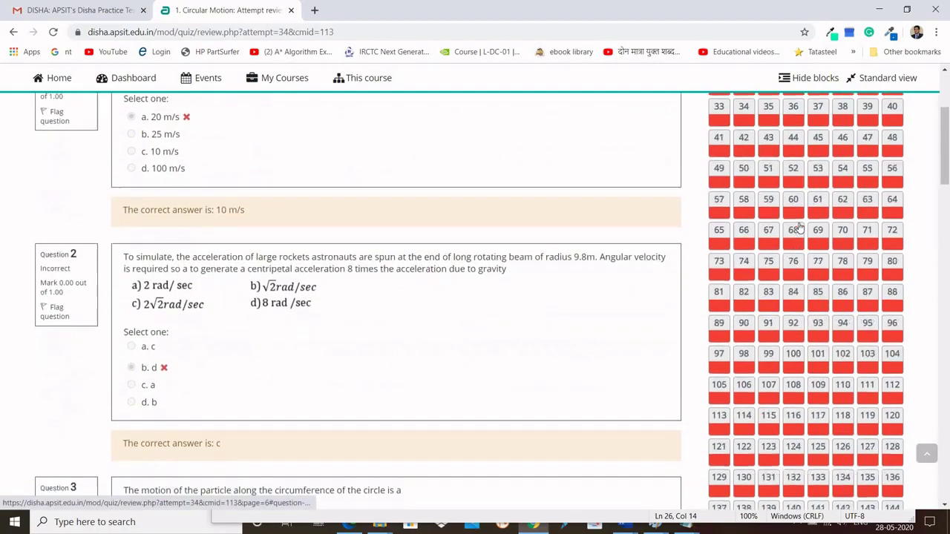
scroll(799, 227, "up", 2)
scroll(800, 227, "up", 2)
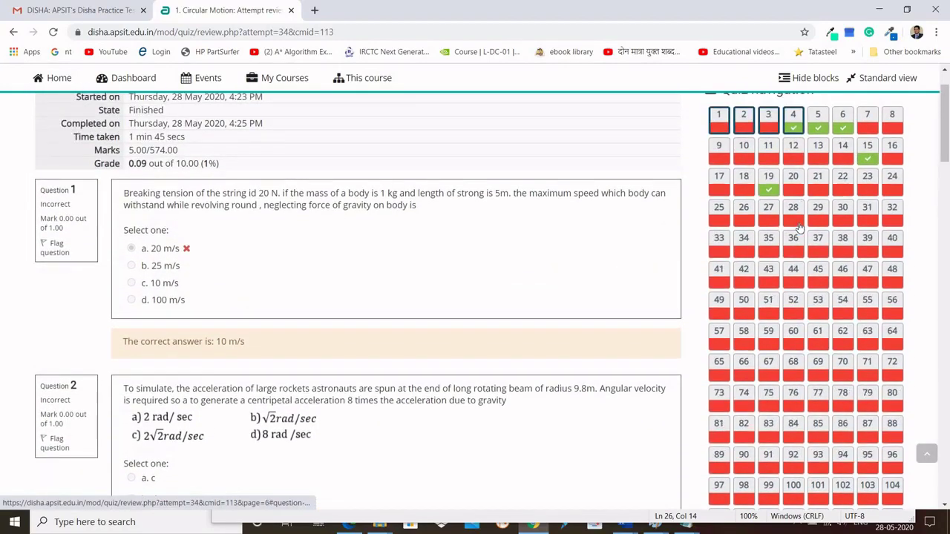
scroll(799, 226, "down", 2)
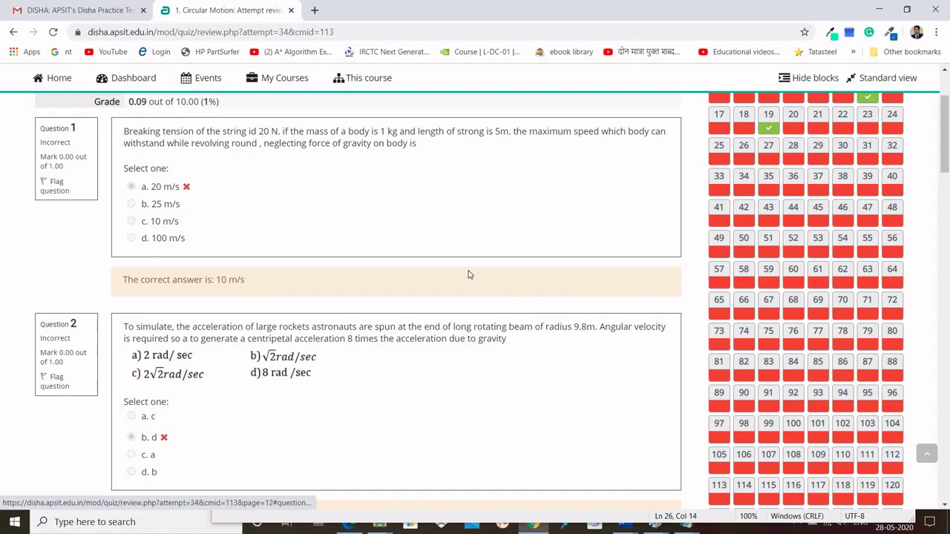
scroll(470, 273, "down", 3)
scroll(112, 412, "up", 5)
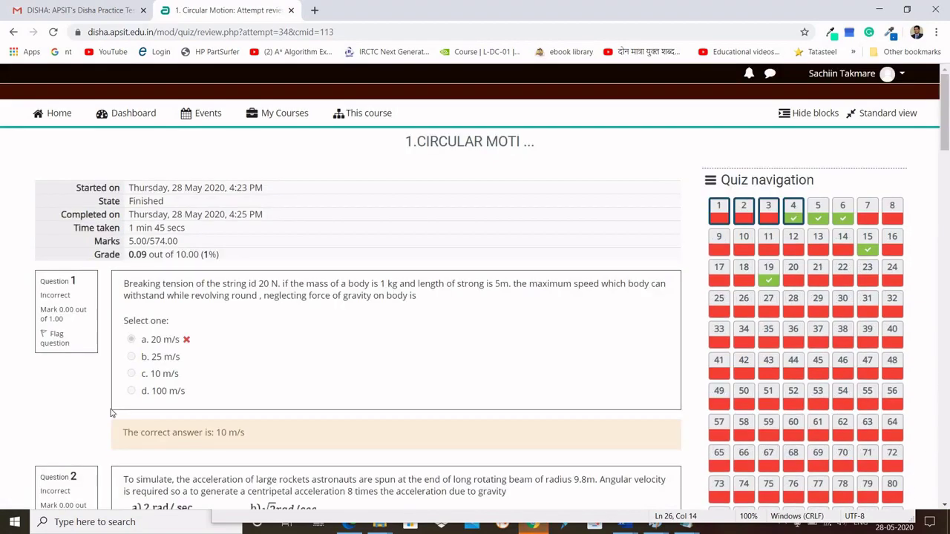